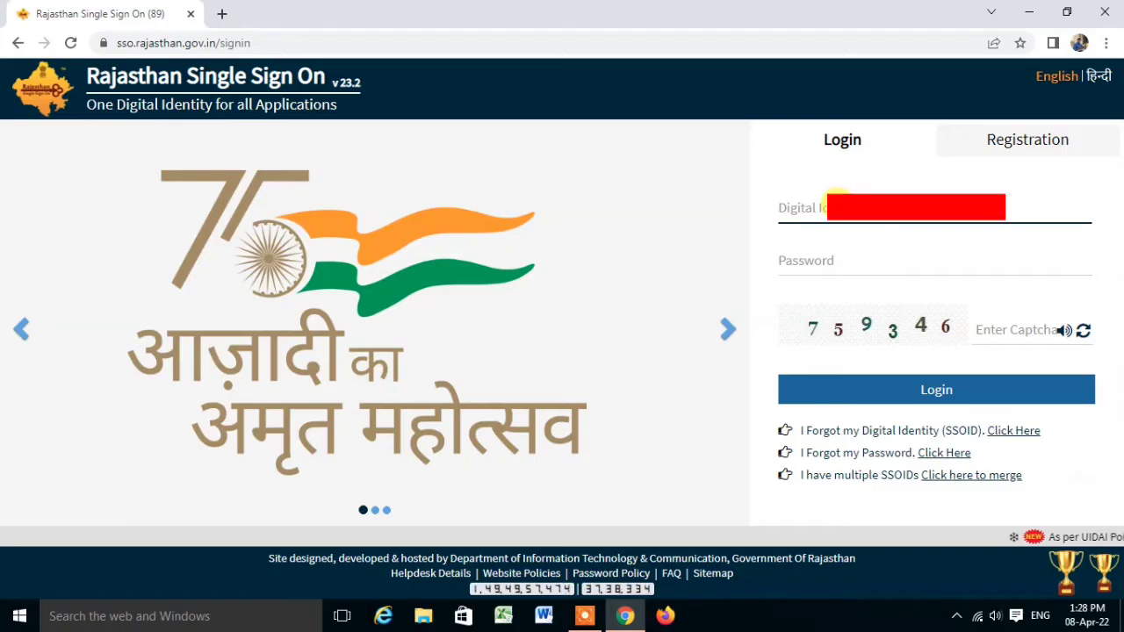
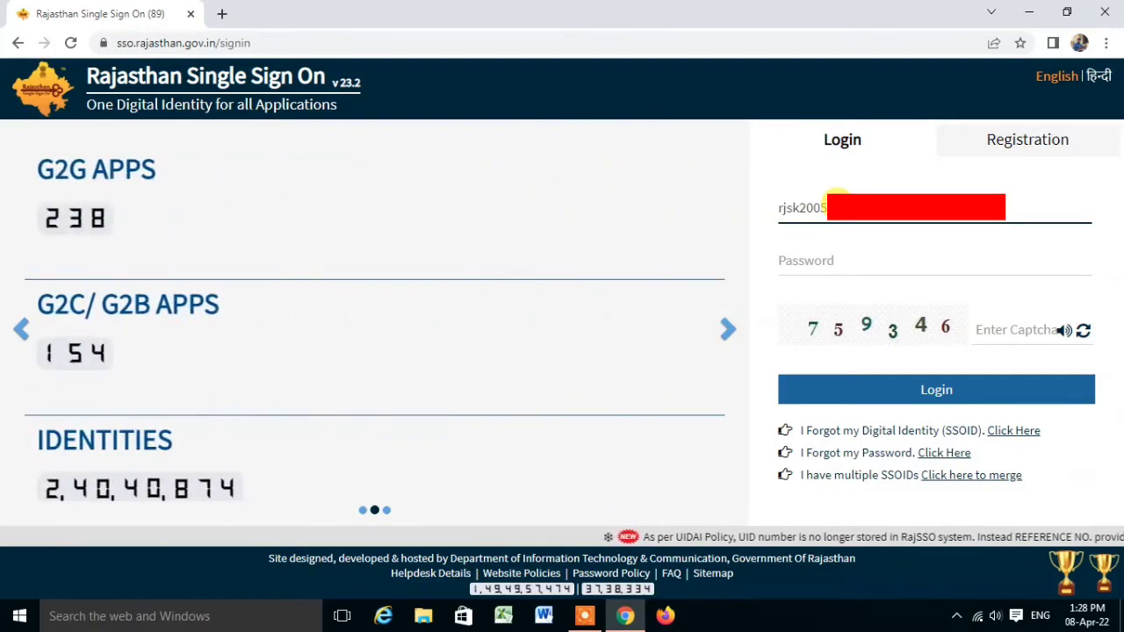
# Log in to Rajasthan Single Sign On with the SSO ID, account password and captcha code.
pyautogui.press('Tab')
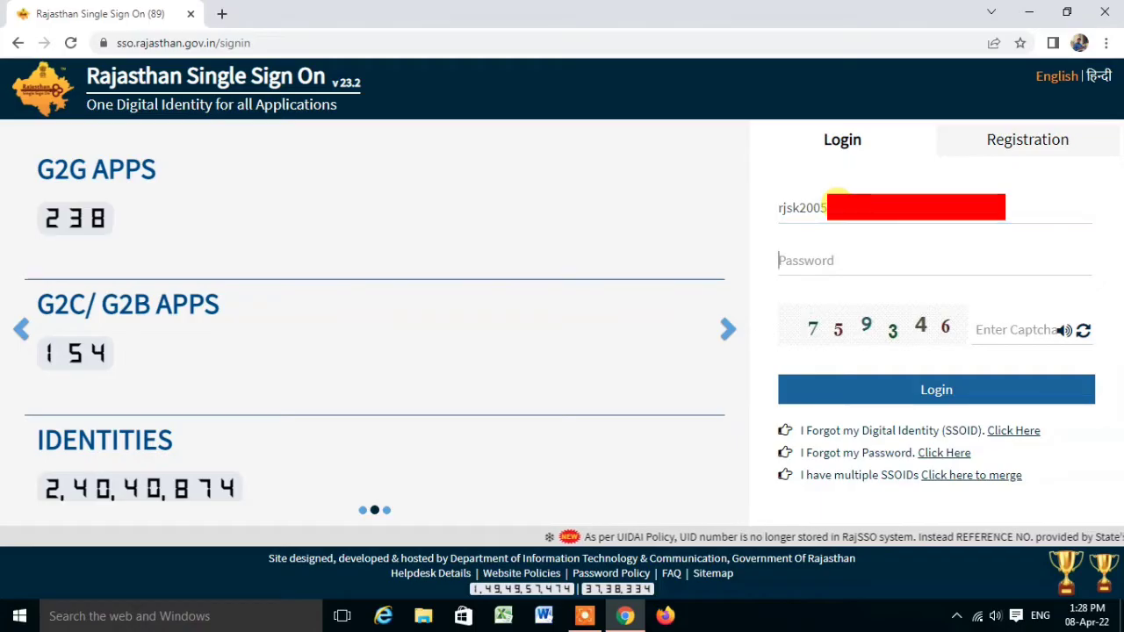
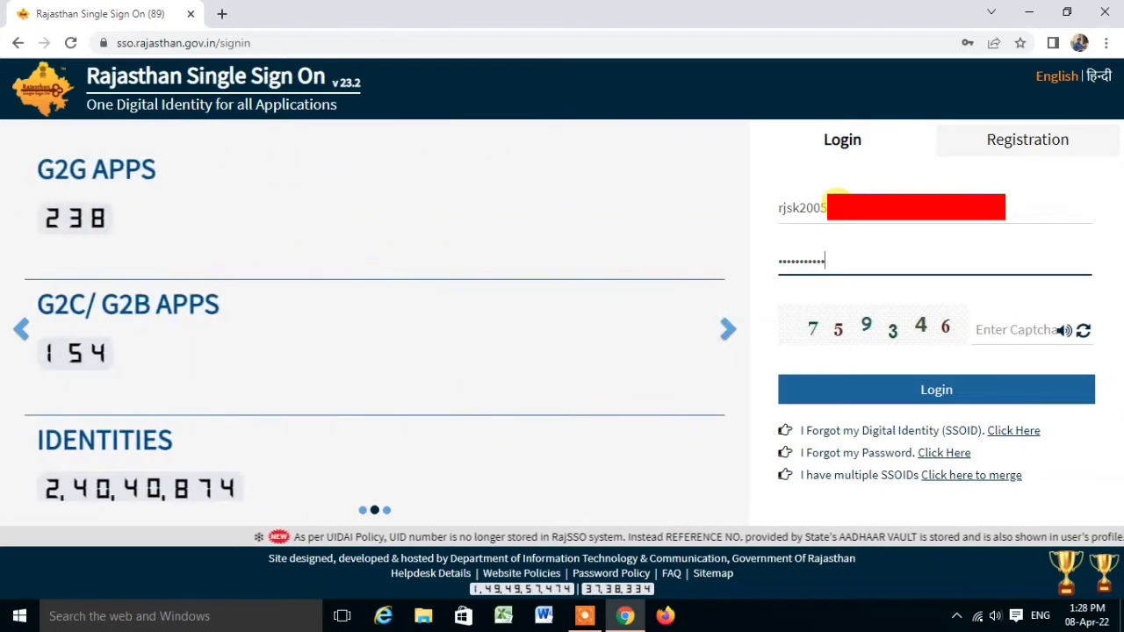
pyautogui.press('Tab')
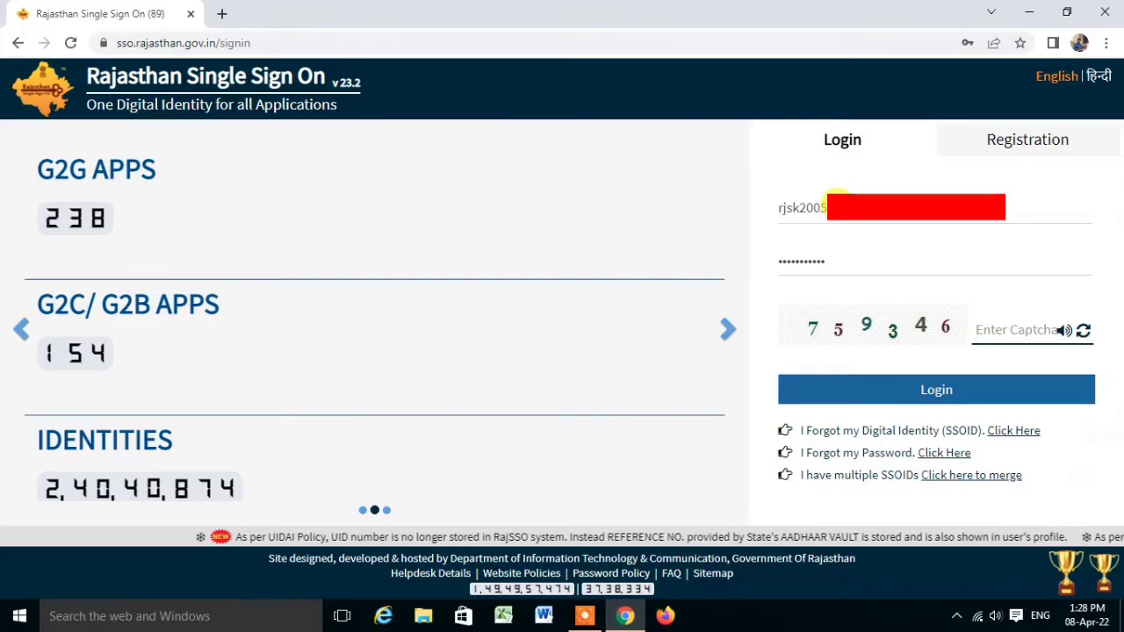
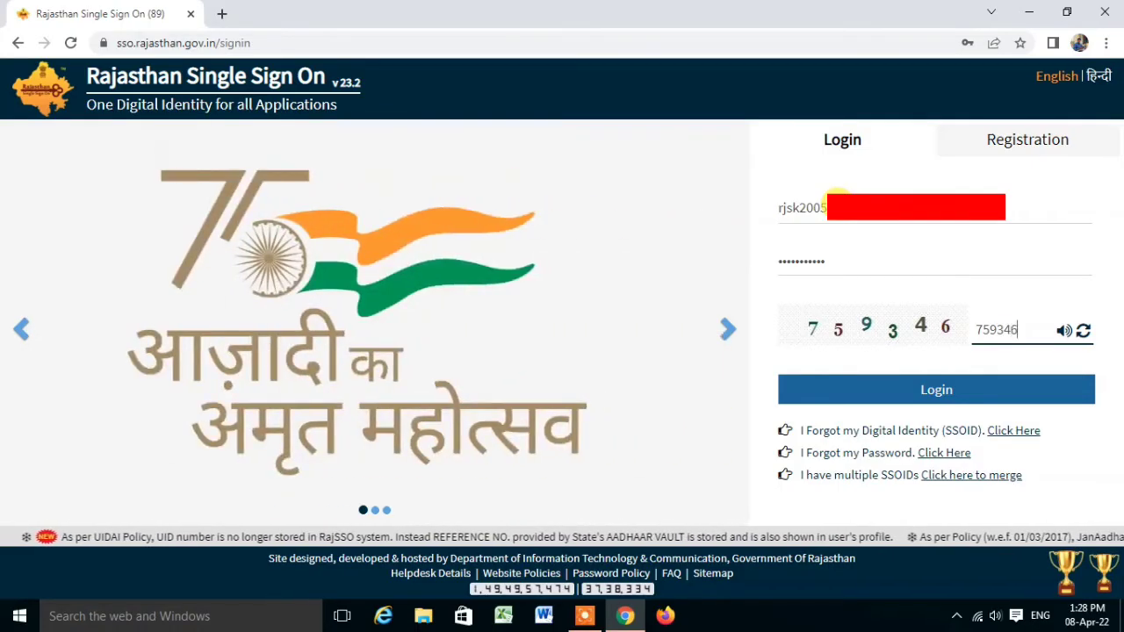
pyautogui.moveTo(881, 209); pyautogui.dragTo(714, 225)
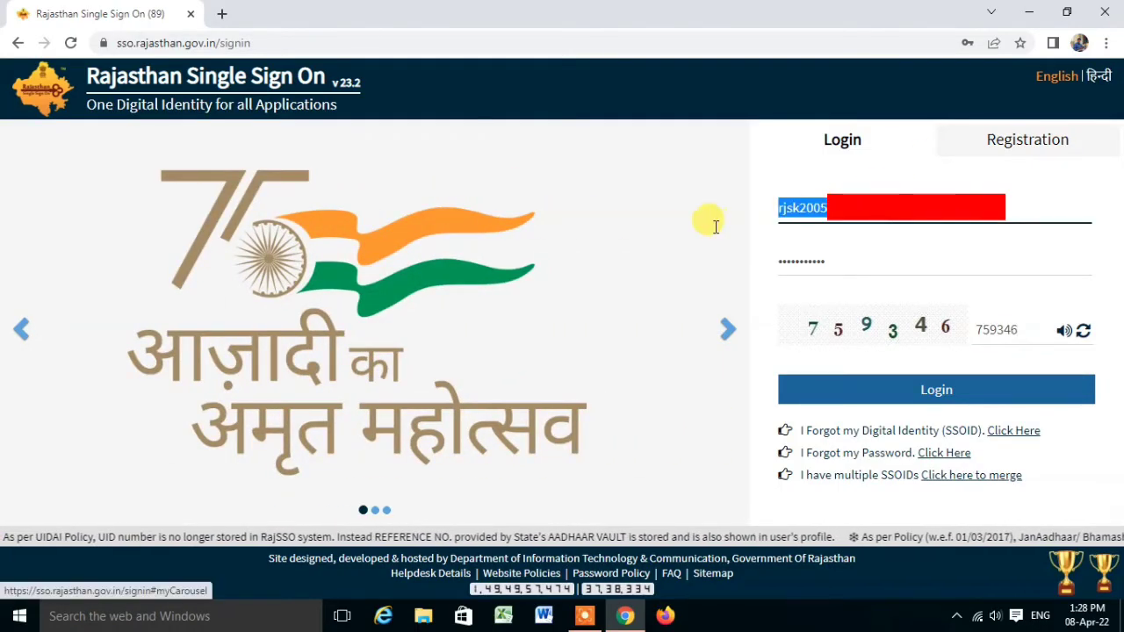
pyautogui.click(889, 388)
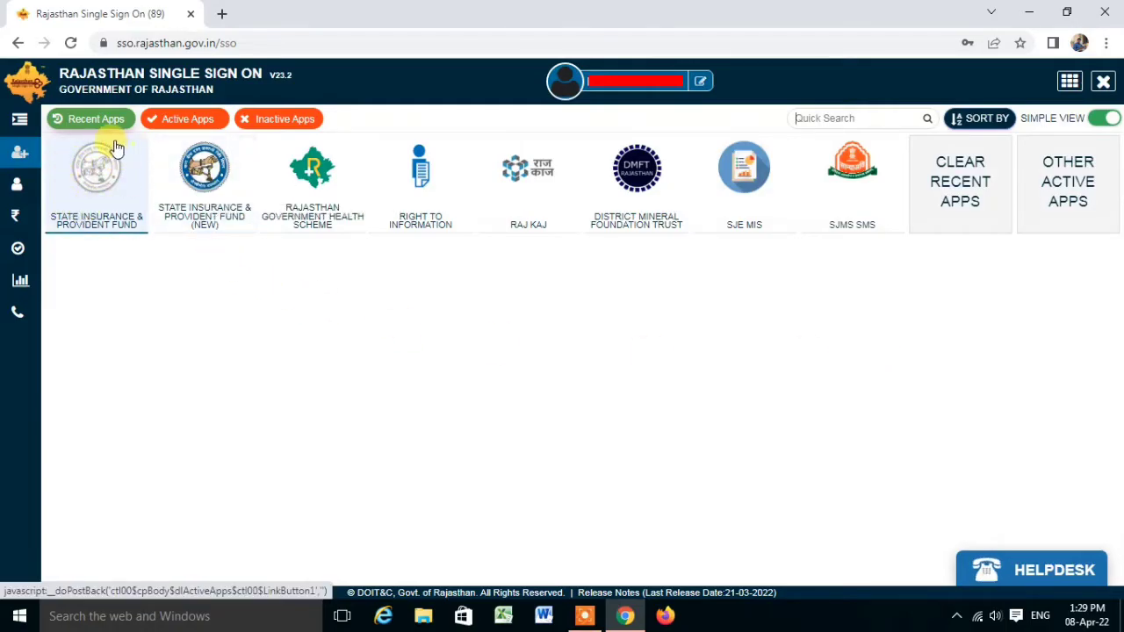
# Launch the STATE INSURANCE & PROVIDENT FUND (NEW) app from the SSO dashboard.
pyautogui.click(201, 175)
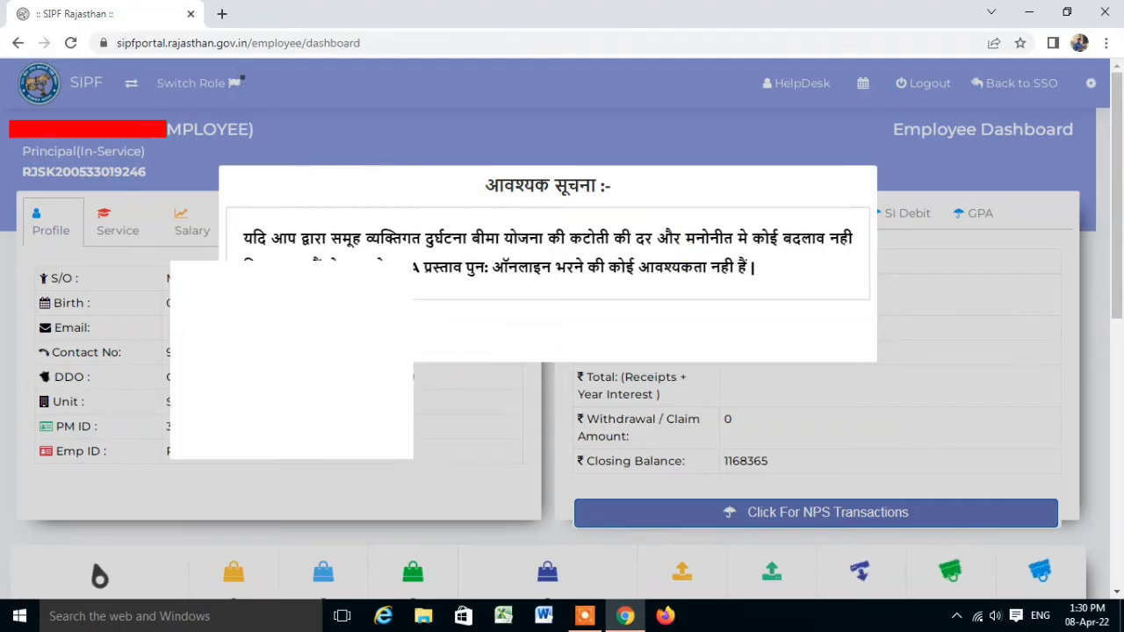
# Close the GPA proposal notice and switch the role to DDO (SIKAR).
pyautogui.click(262, 331)
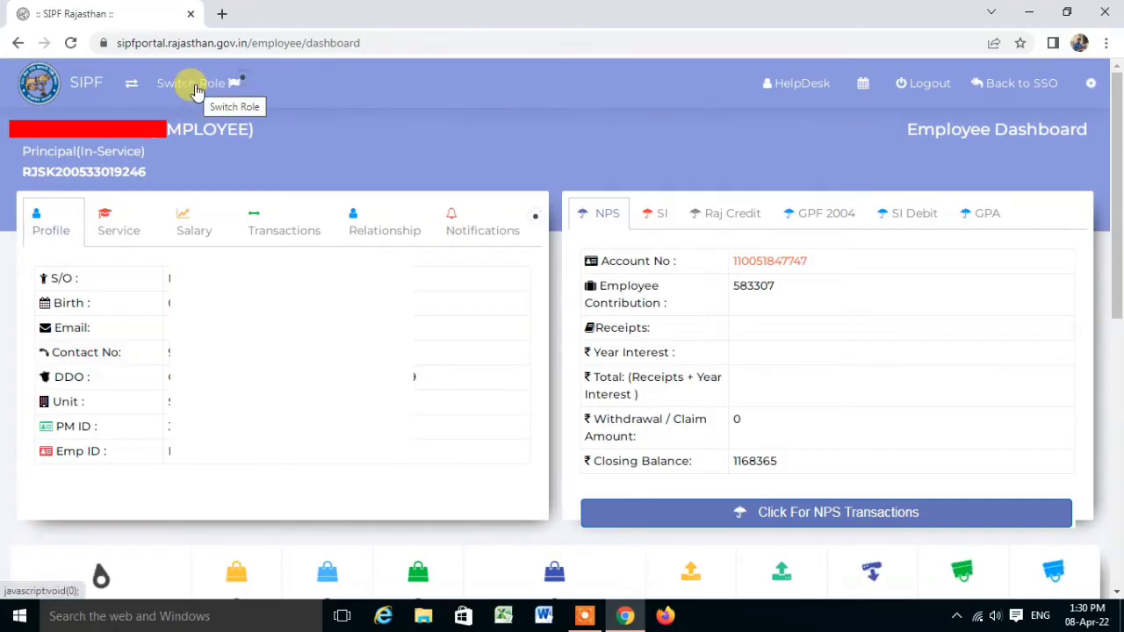
pyautogui.click(192, 88)
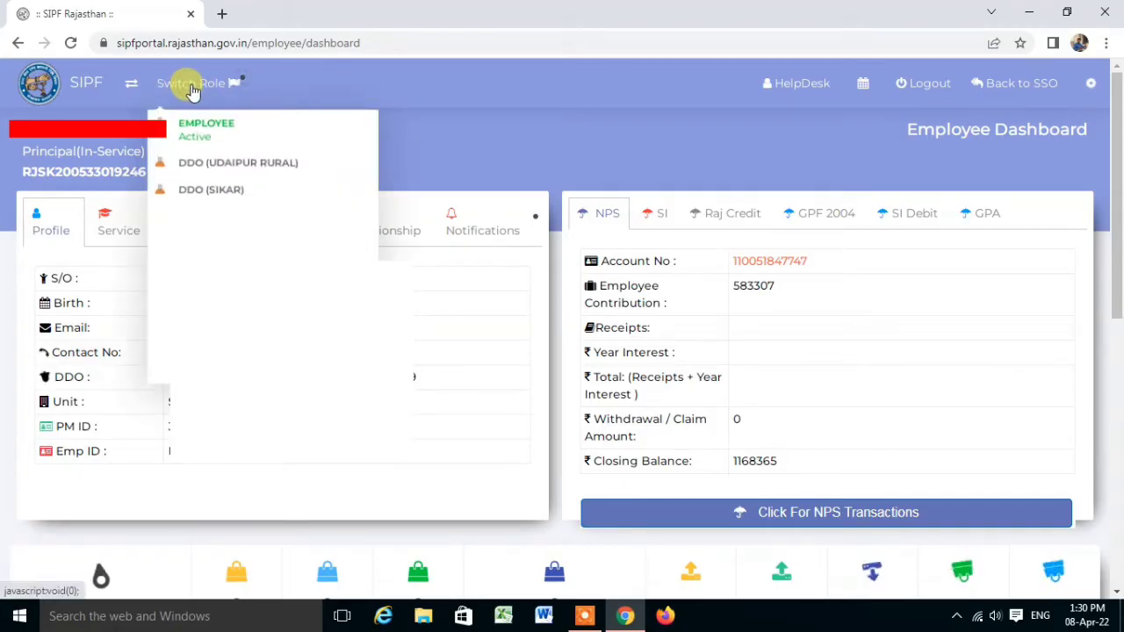
pyautogui.click(199, 193)
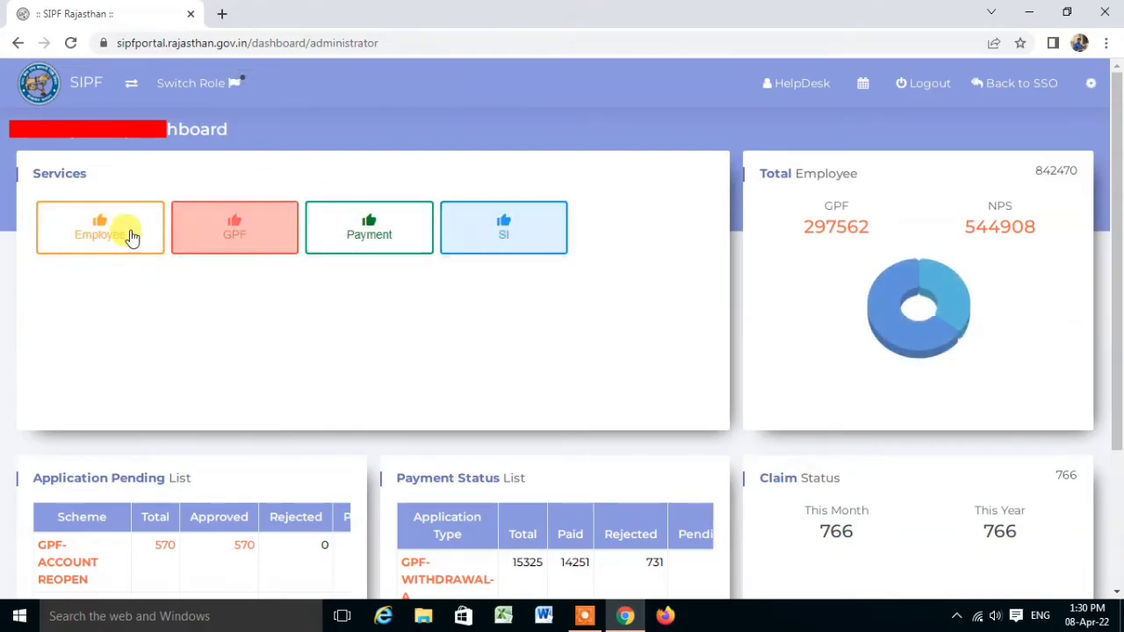
# Go to Employee Transfer under the Employee services.
pyautogui.click(102, 230)
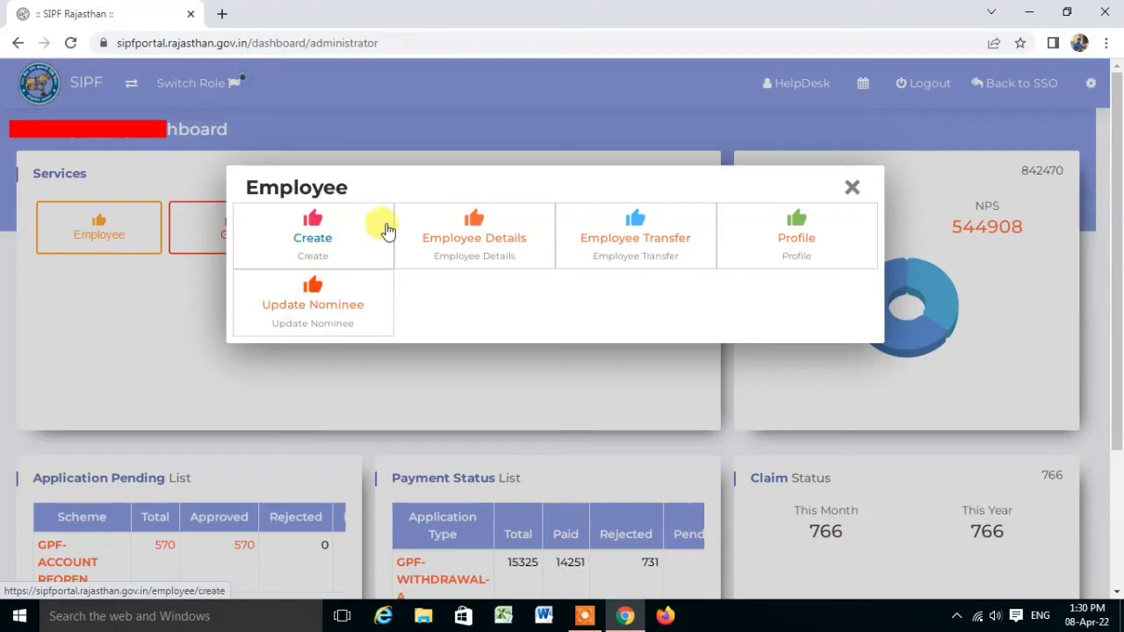
pyautogui.click(623, 239)
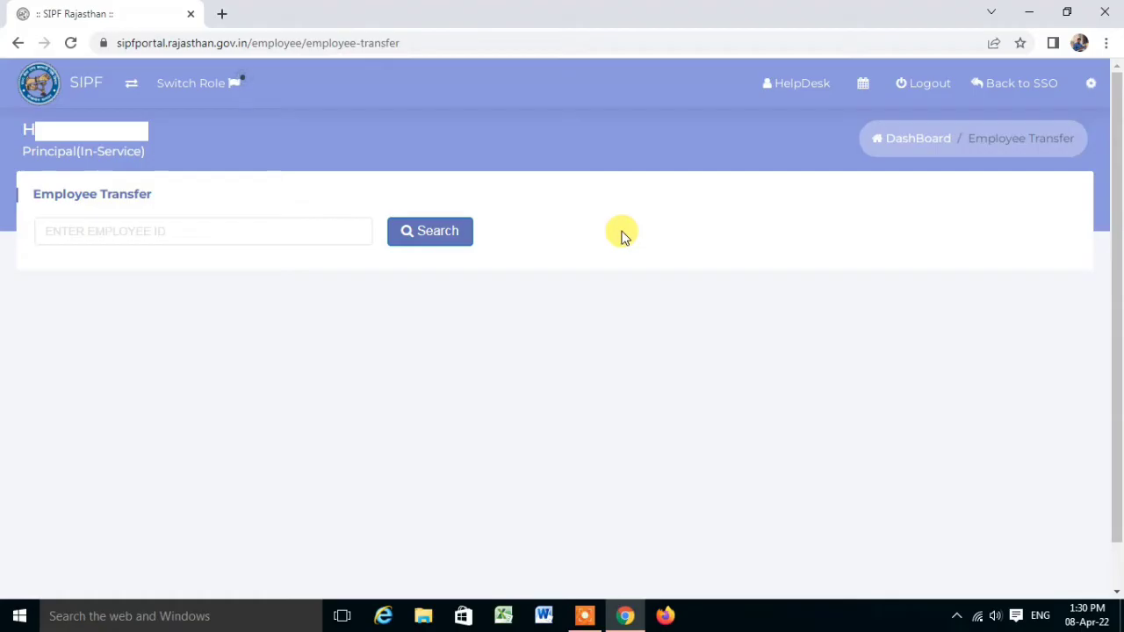
# Search for the employee by entering their employee ID.
pyautogui.click(92, 231)
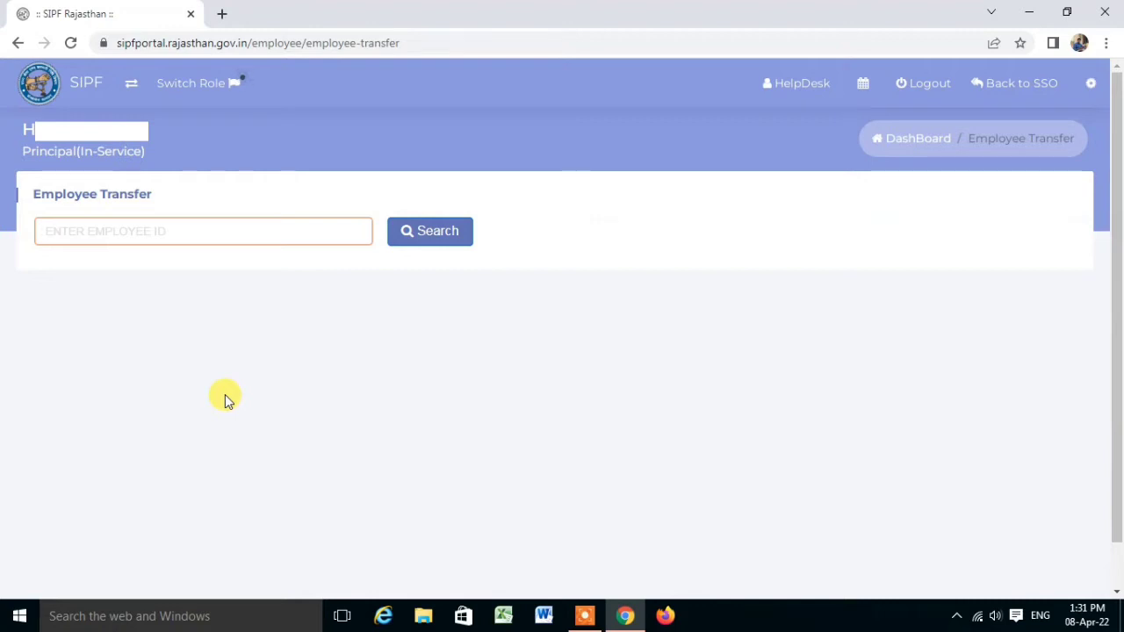
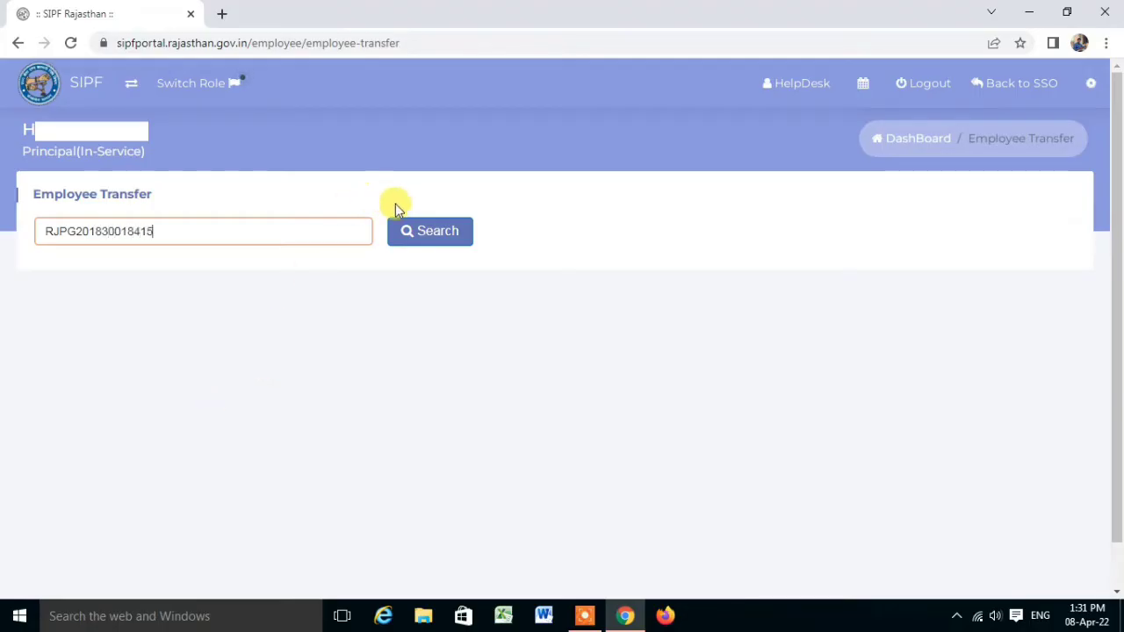
pyautogui.click(414, 224)
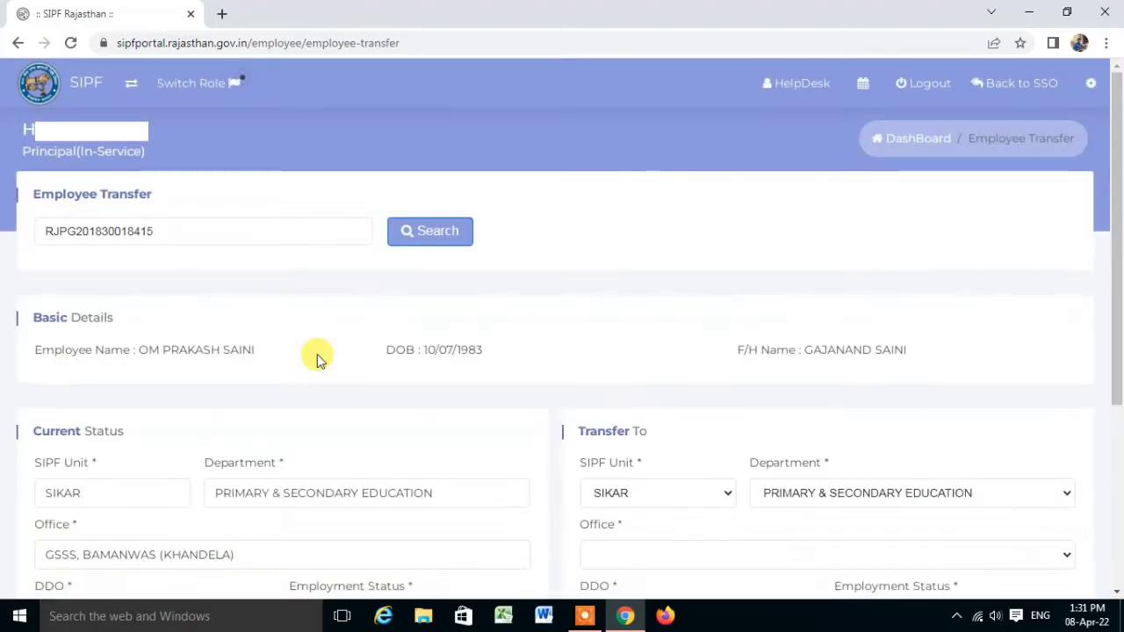
# Choose GOVT HR SEC SCHOOL BAMANWAS as the Transfer To DDO.
pyautogui.scroll(-1, 318, 314)
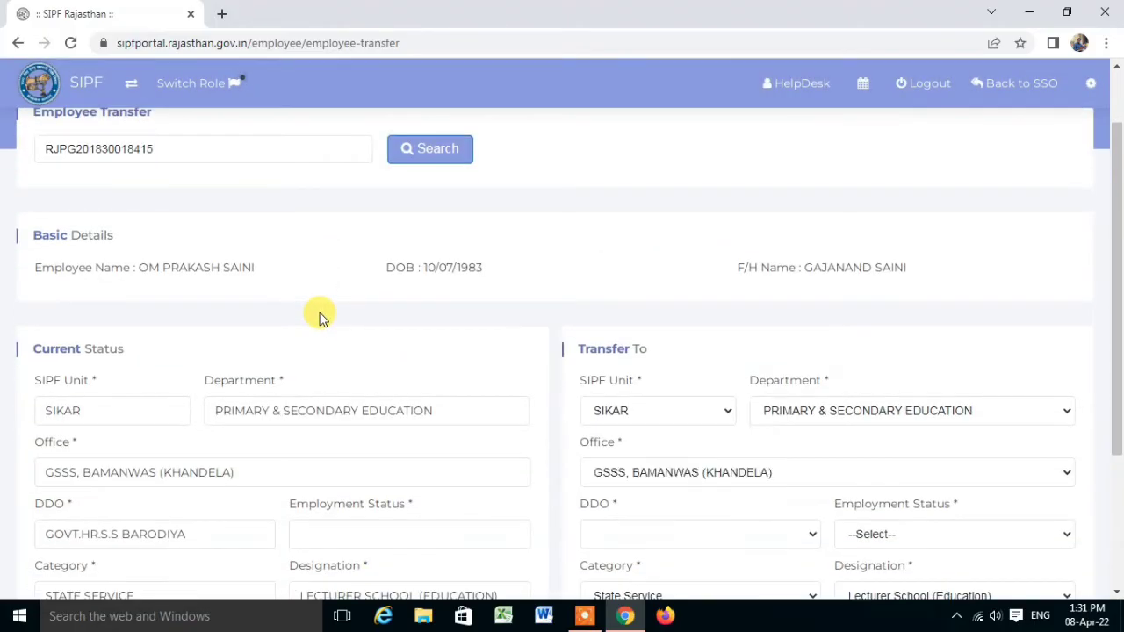
pyautogui.scroll(-1, 319, 315)
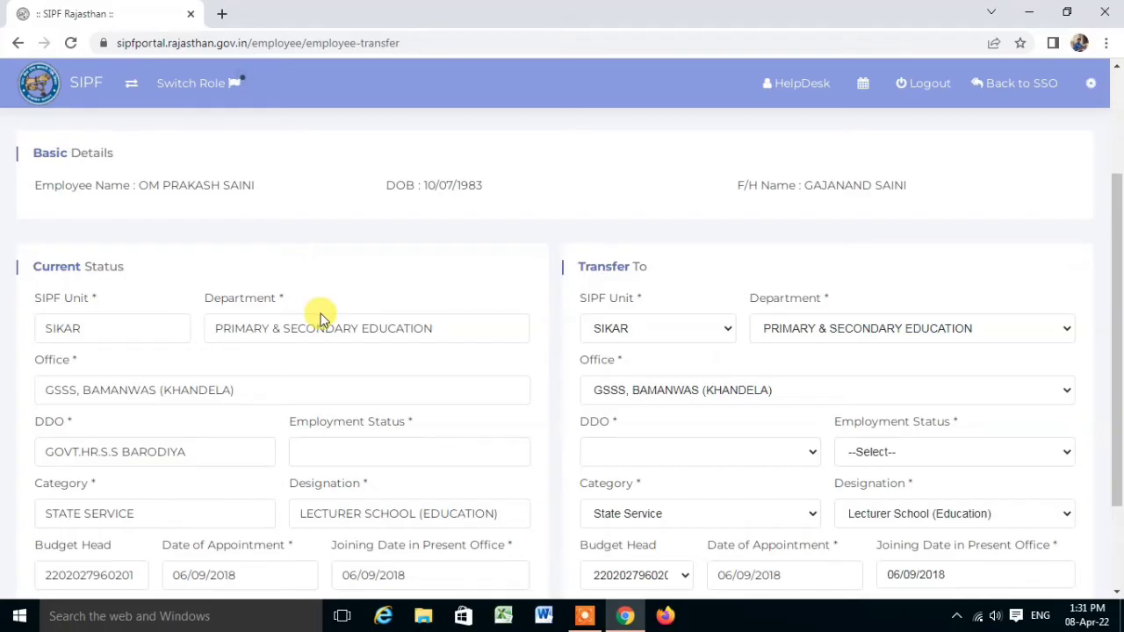
pyautogui.scroll(-1, 319, 316)
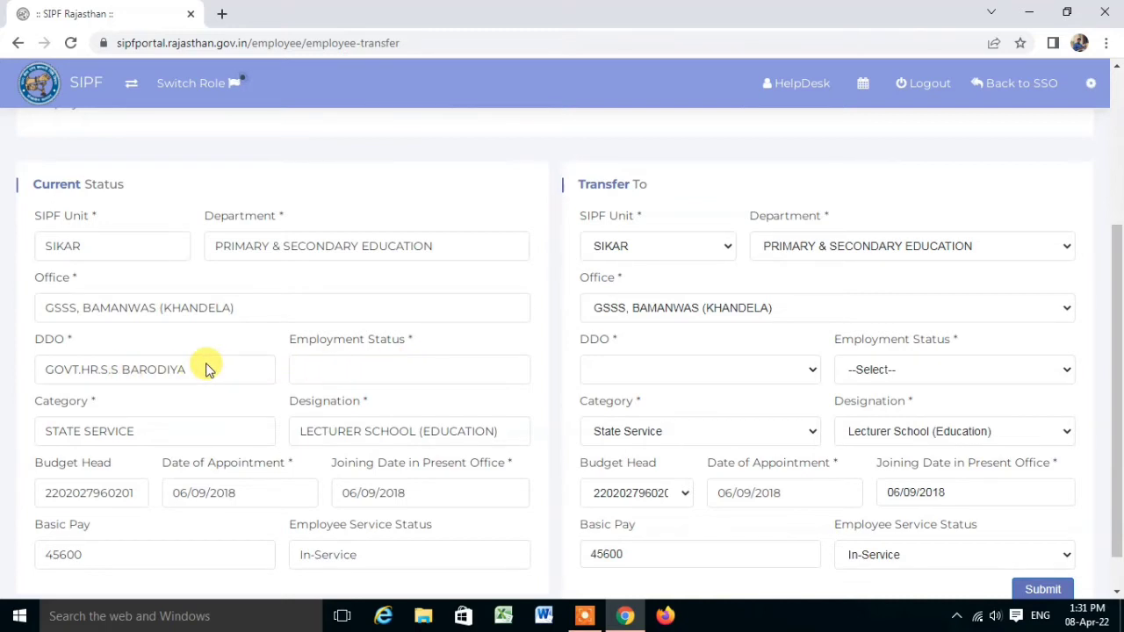
pyautogui.scroll(1, 205, 369)
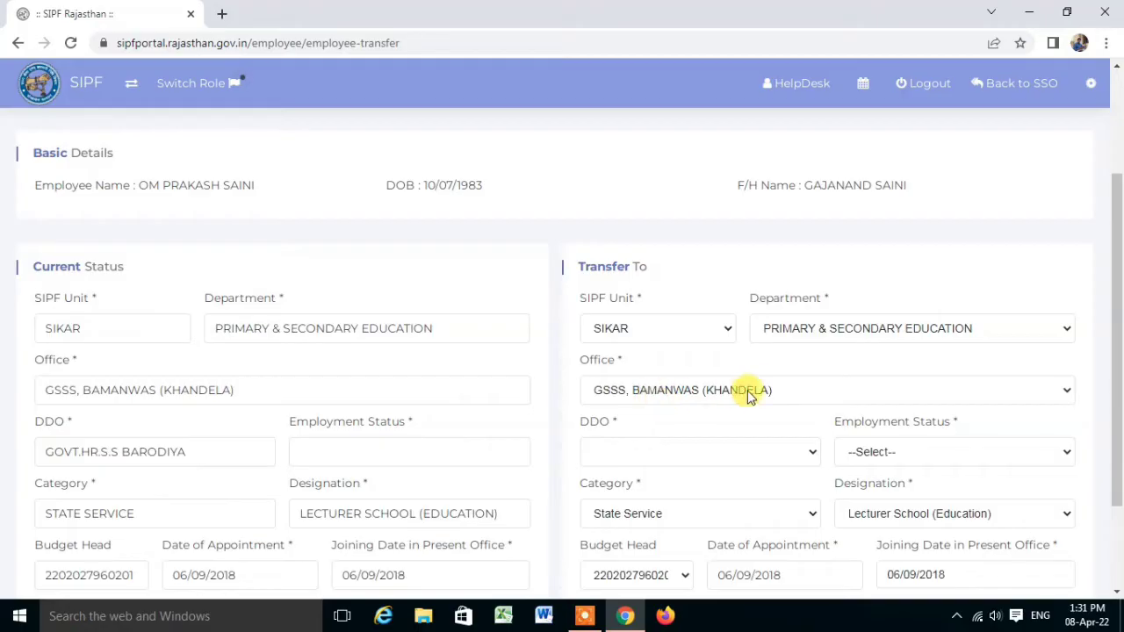
pyautogui.scroll(-1, 764, 393)
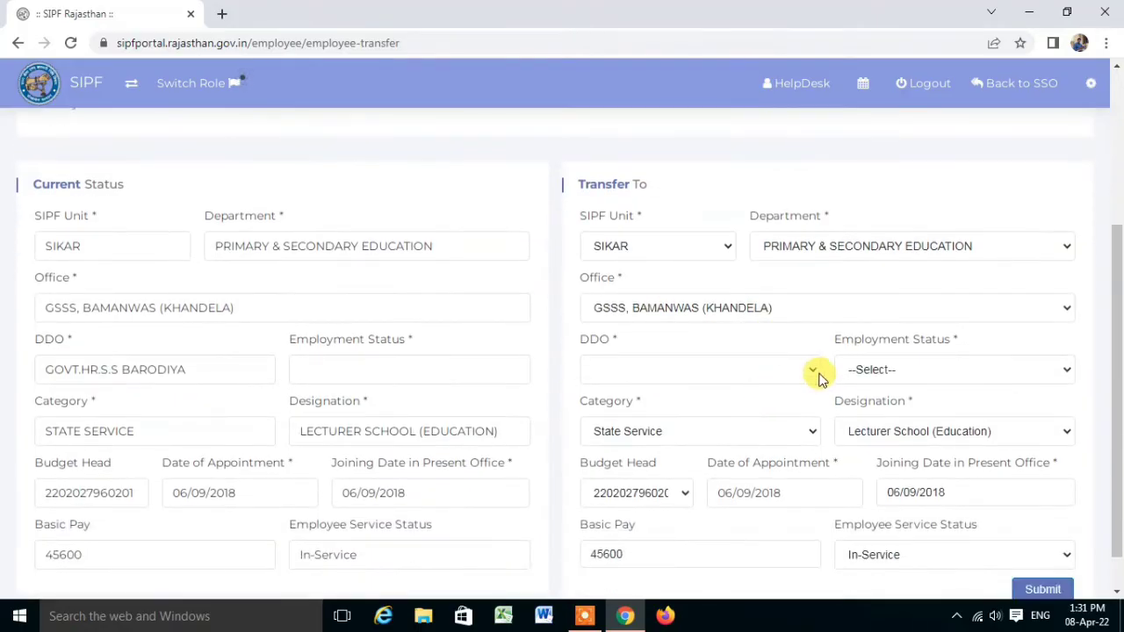
pyautogui.click(817, 373)
pyautogui.click(760, 406)
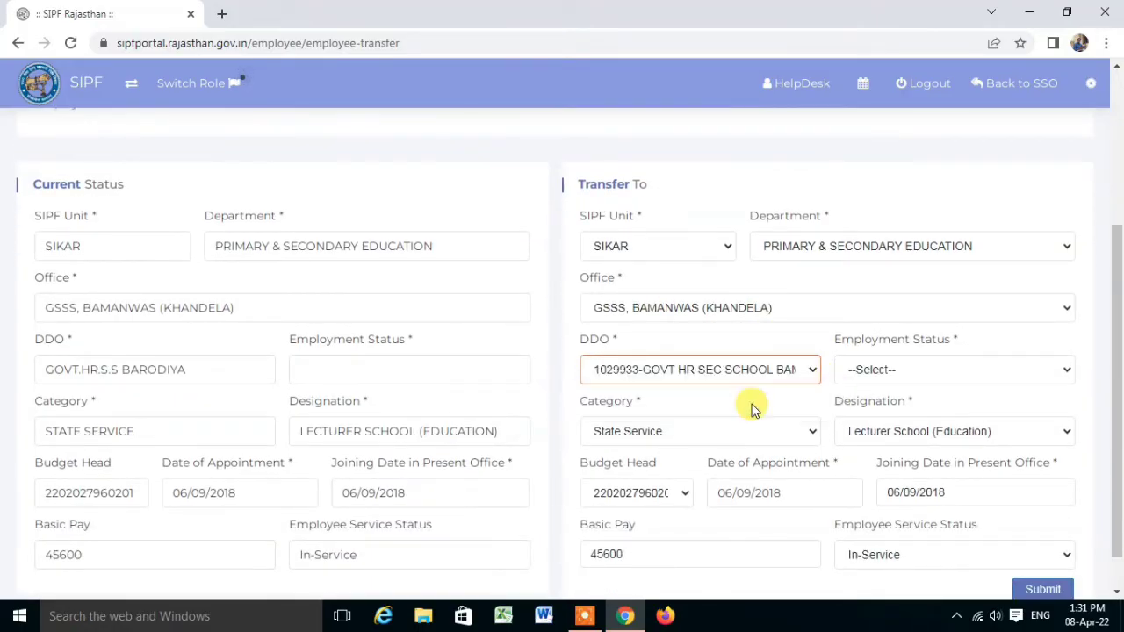
# Set the Transfer To employment status to PERMANENT.
pyautogui.click(1066, 371)
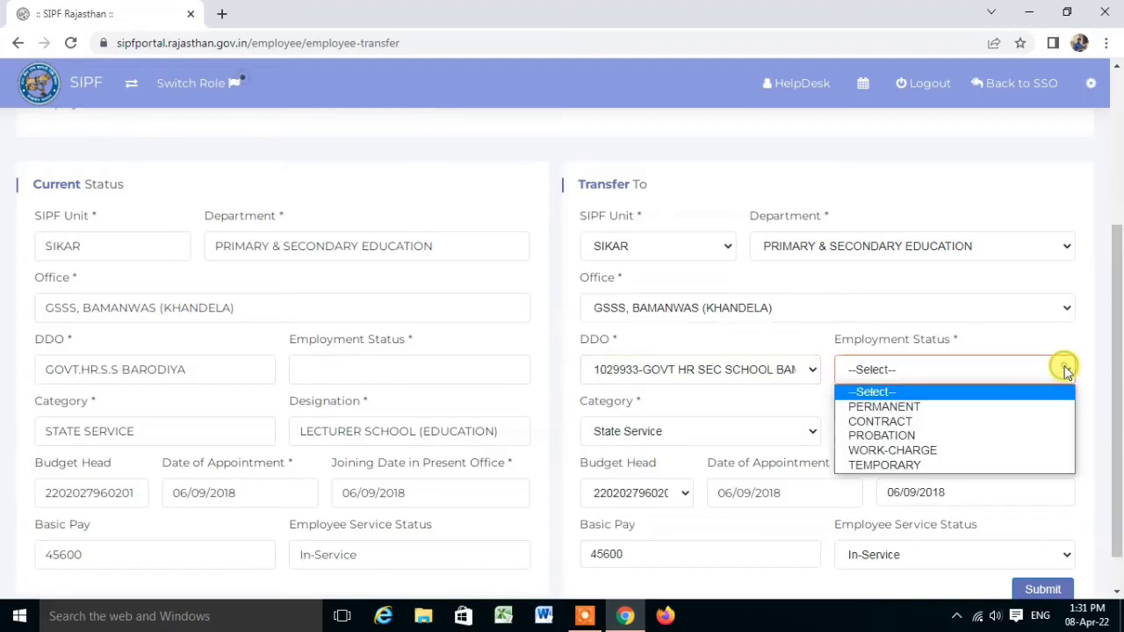
pyautogui.click(936, 410)
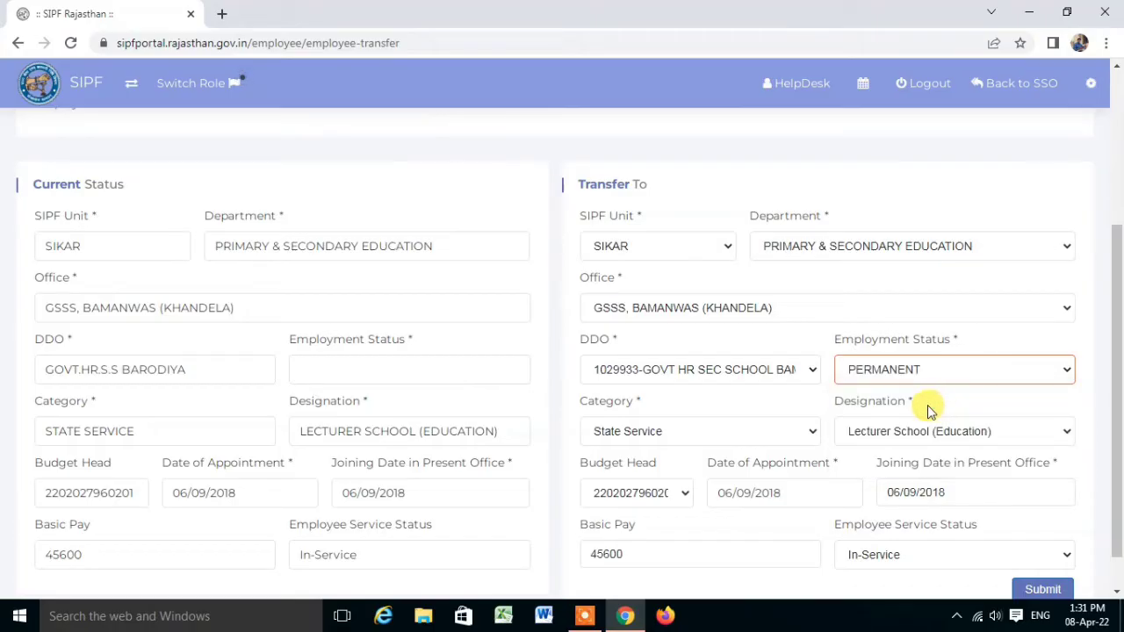
pyautogui.scroll(-1, 931, 411)
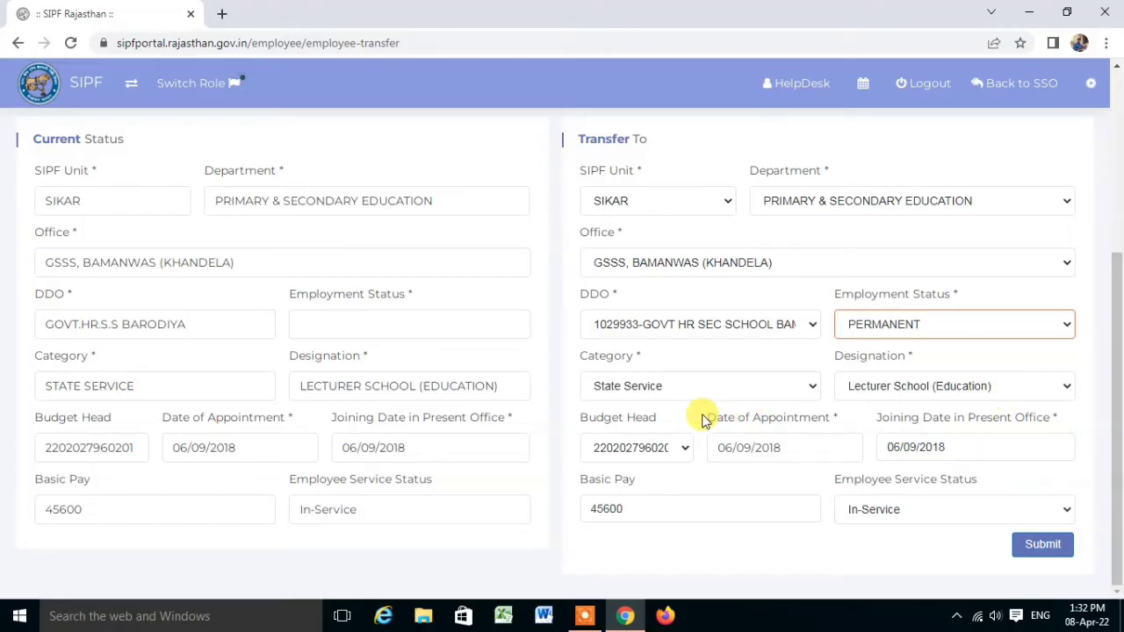
pyautogui.click(686, 449)
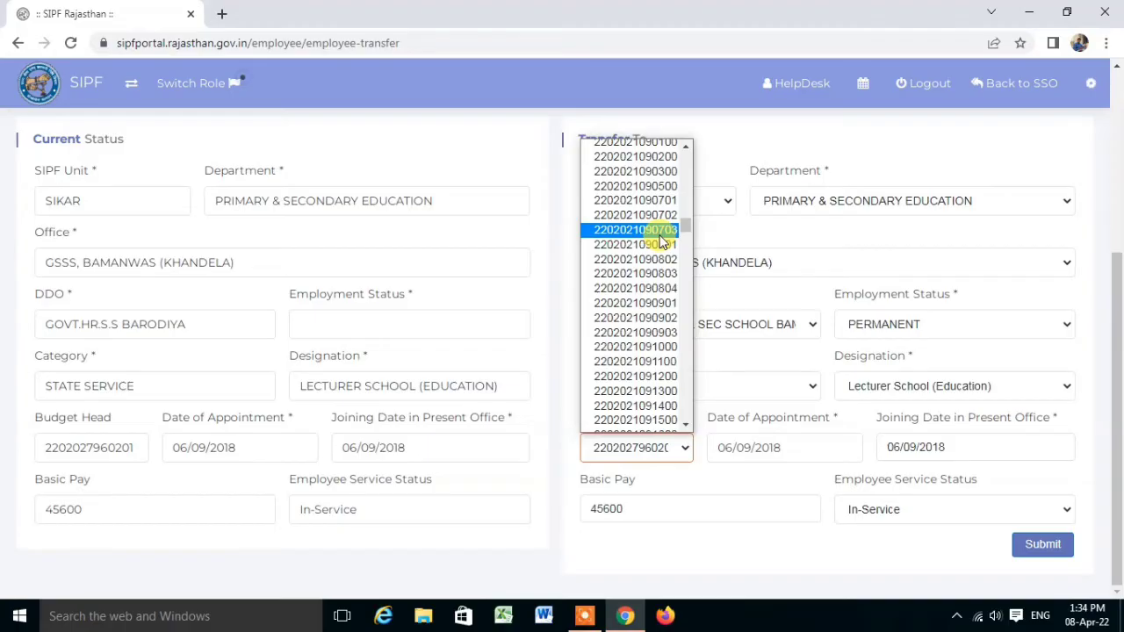
pyautogui.scroll(3, 661, 240)
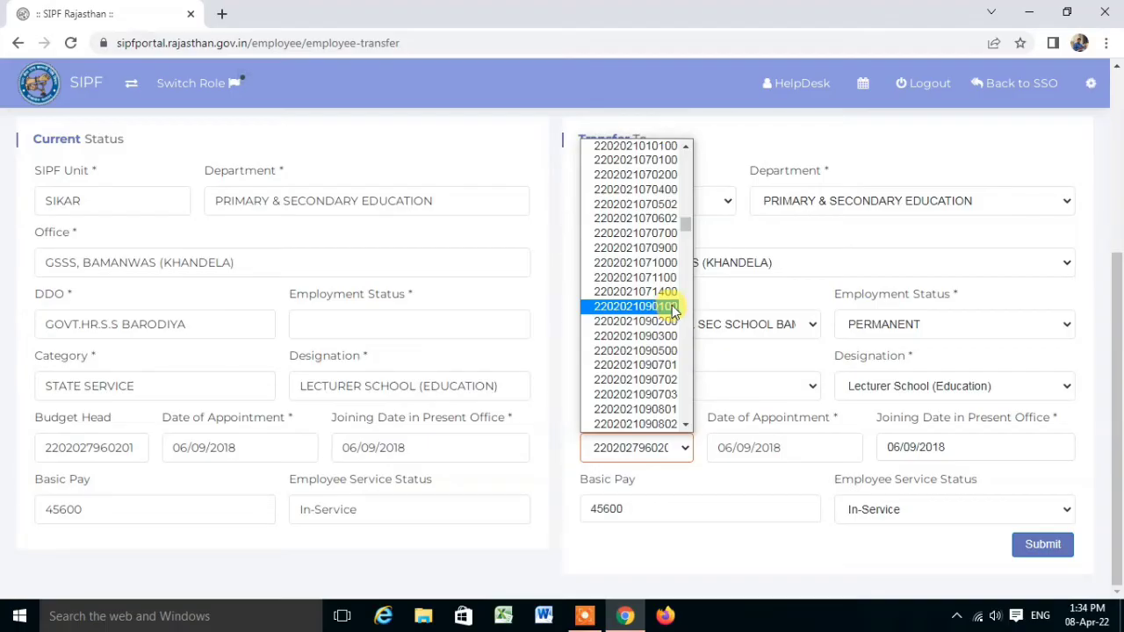
pyautogui.click(672, 308)
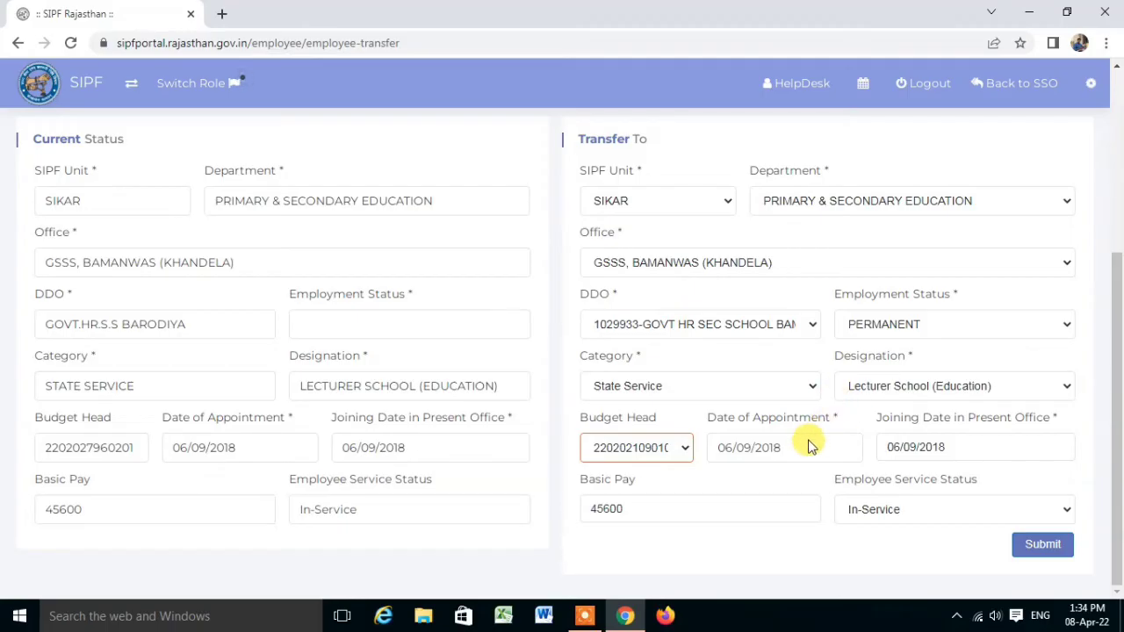
# Pick 11/11/2021 as the joining date in present office using the calendar.
pyautogui.click(971, 452)
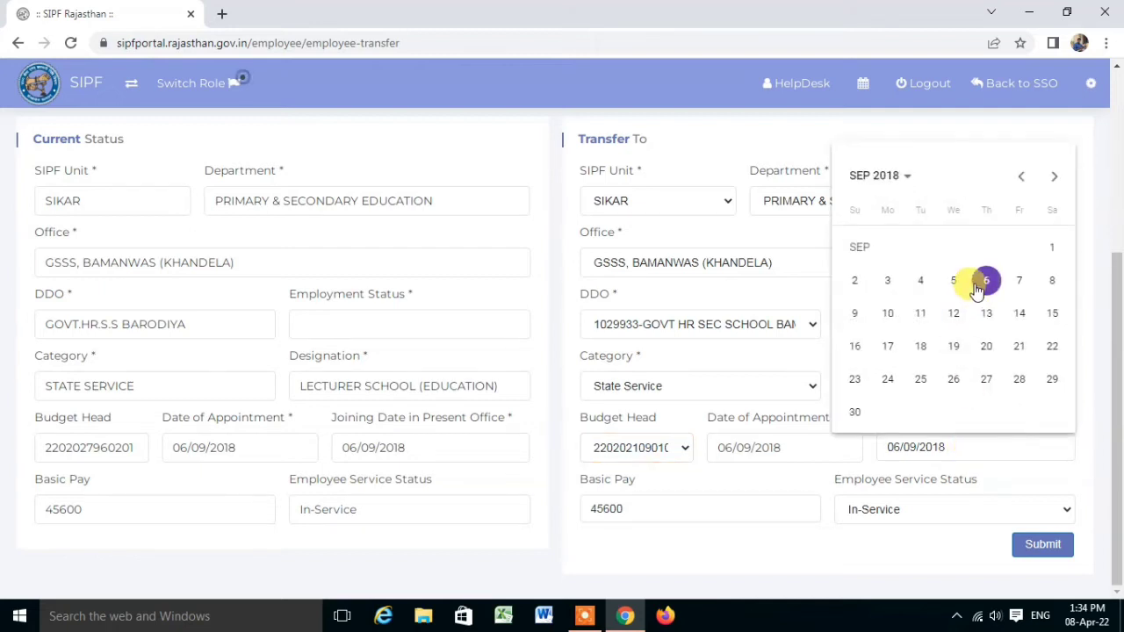
pyautogui.click(870, 178)
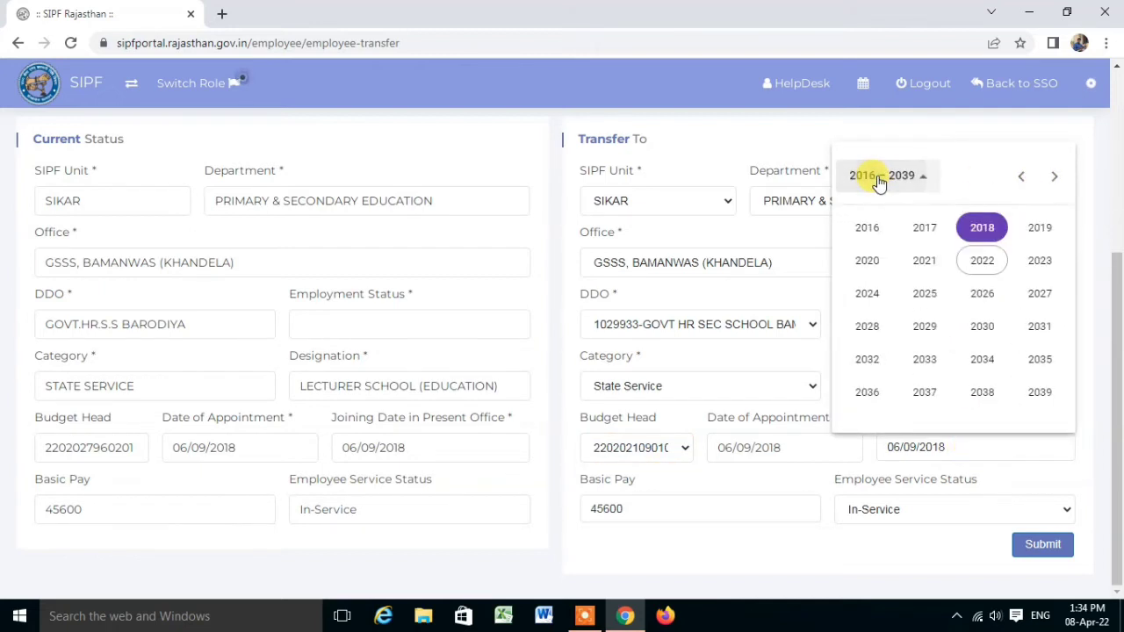
pyautogui.click(925, 264)
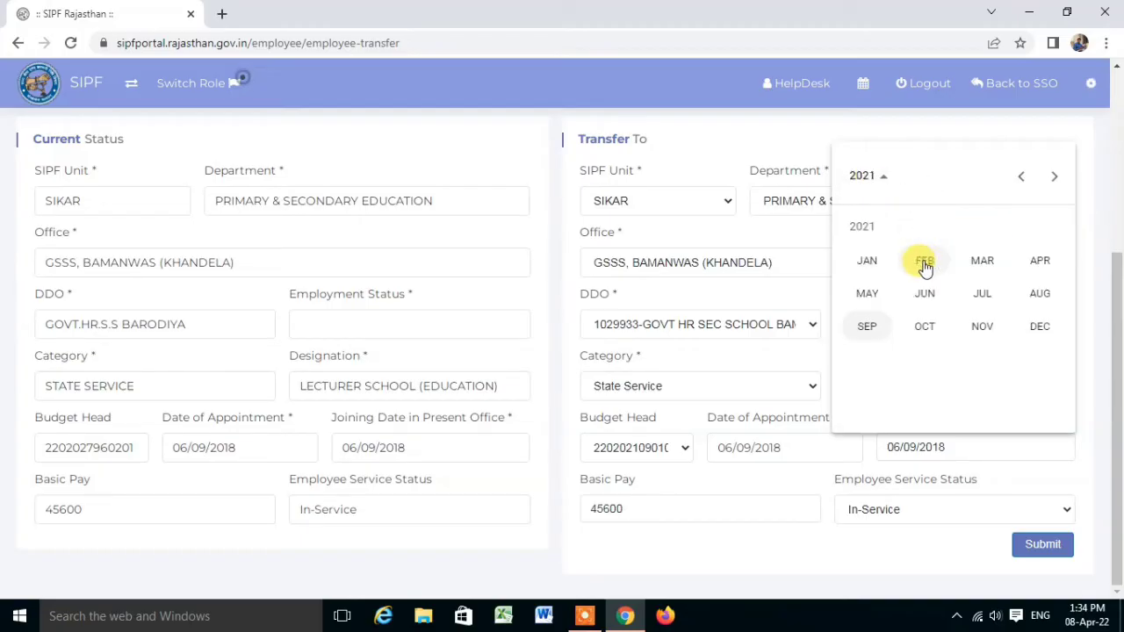
pyautogui.click(987, 330)
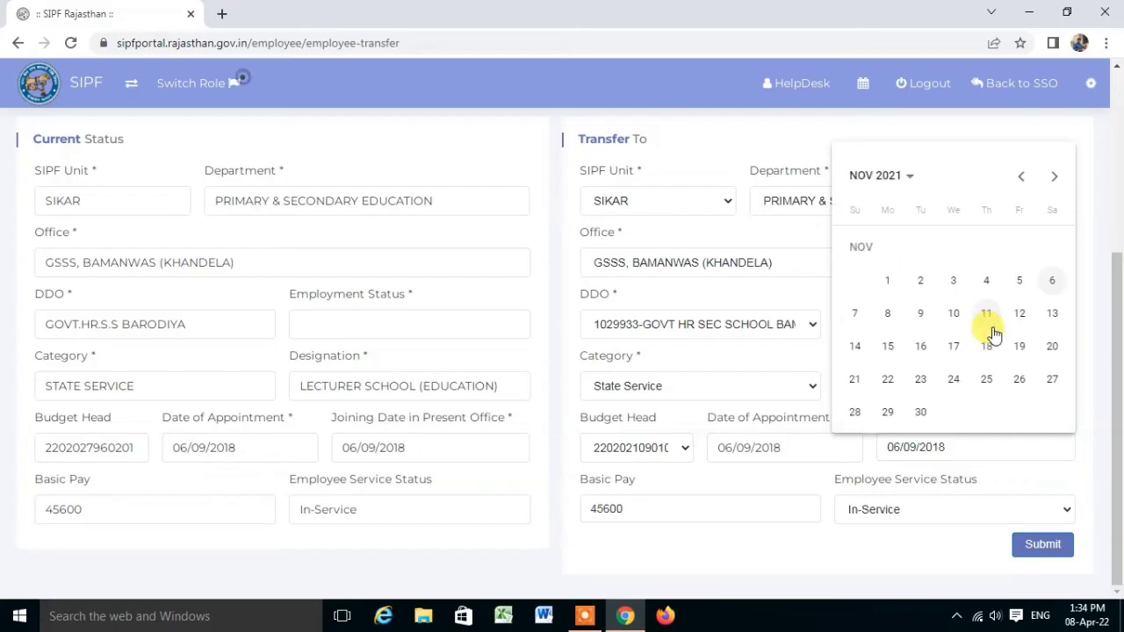
pyautogui.click(985, 325)
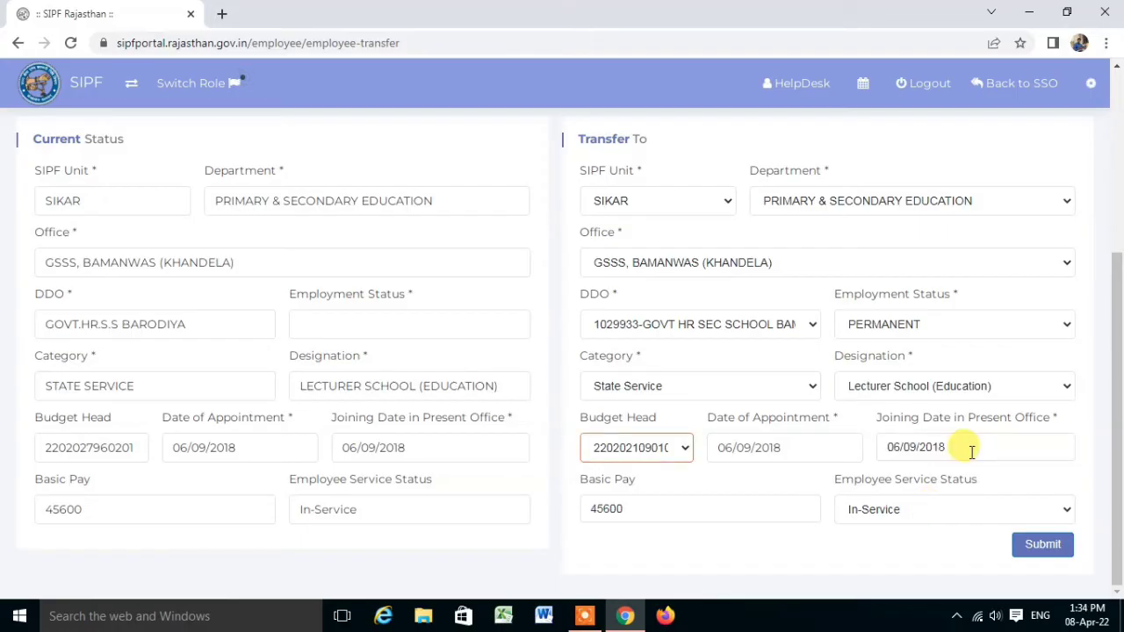
pyautogui.click(971, 452)
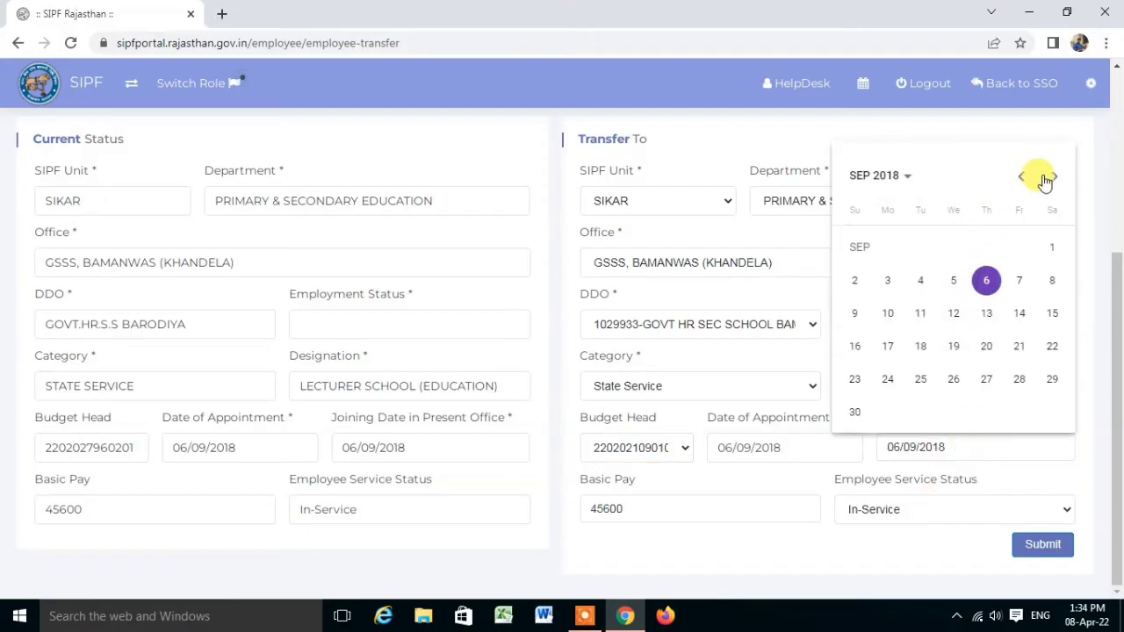
pyautogui.click(878, 176)
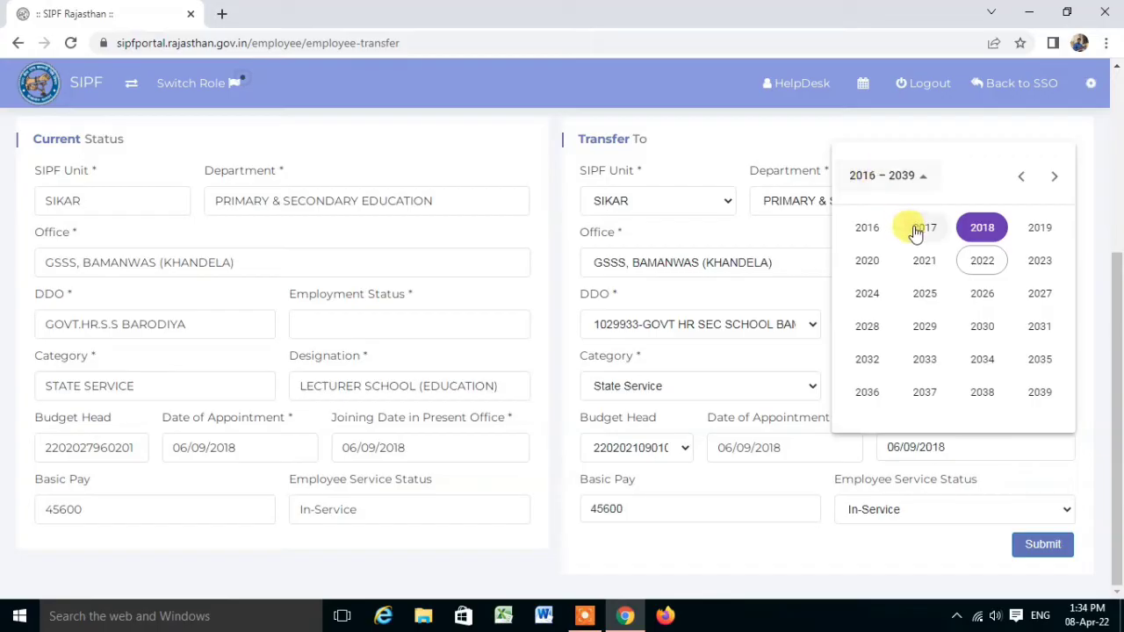
pyautogui.click(927, 260)
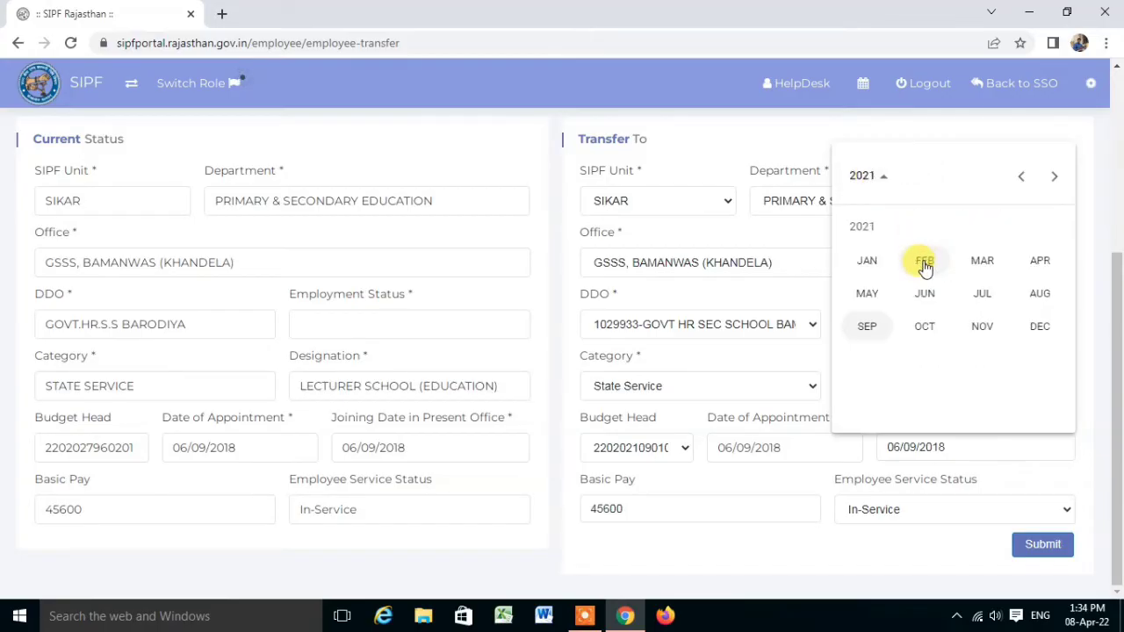
pyautogui.click(990, 329)
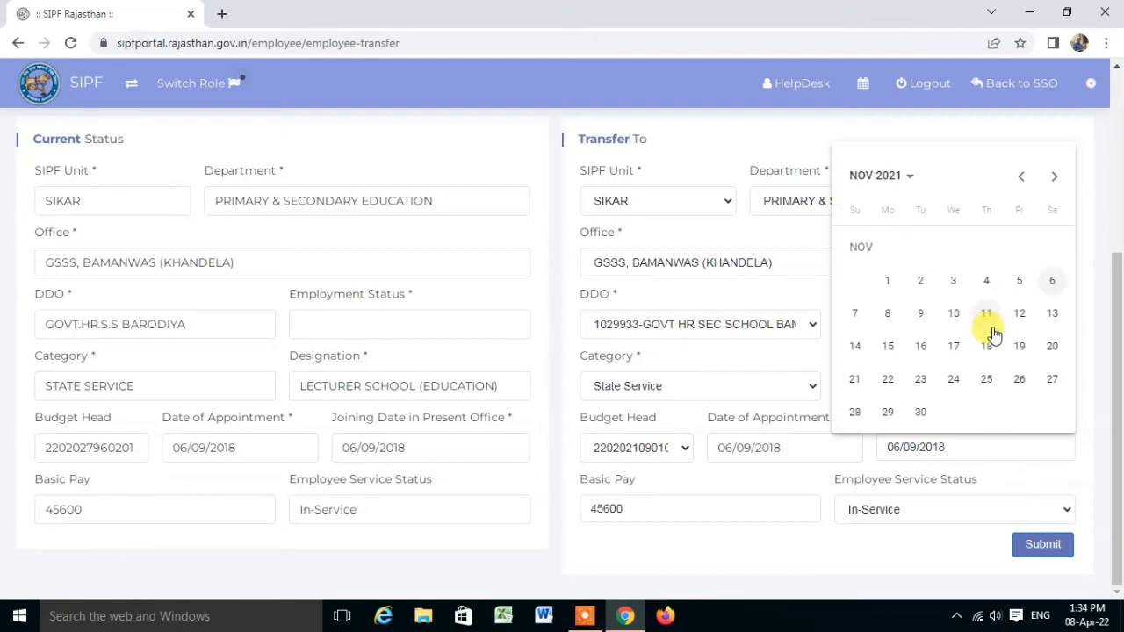
pyautogui.click(985, 315)
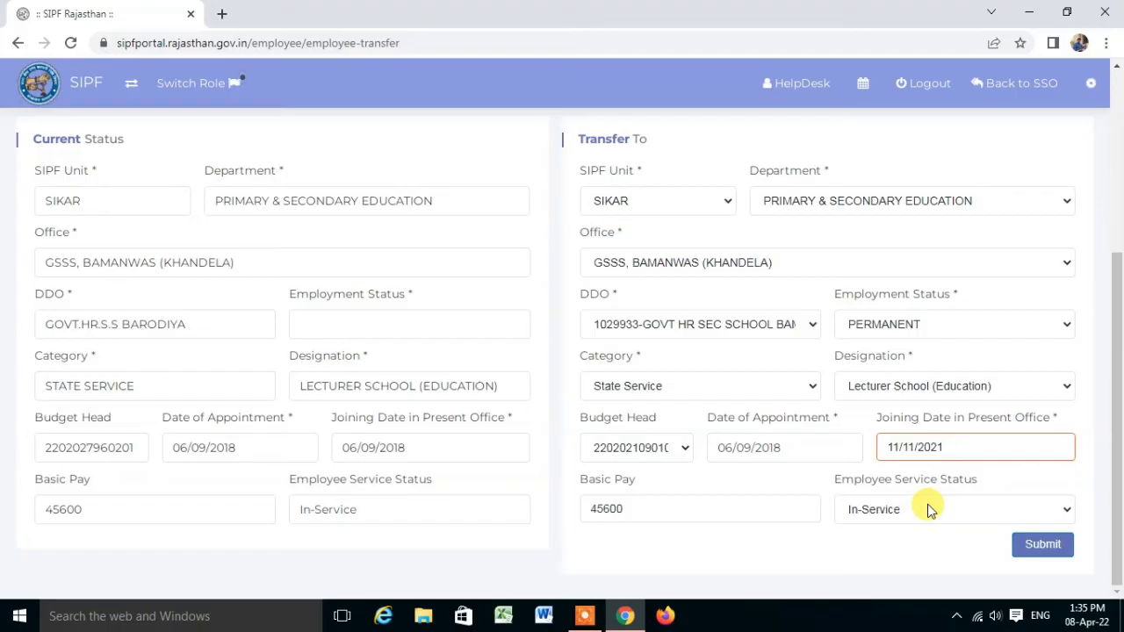
# Submit the transfer and acknowledge the 'Data Save Successfully' message.
pyautogui.click(1043, 548)
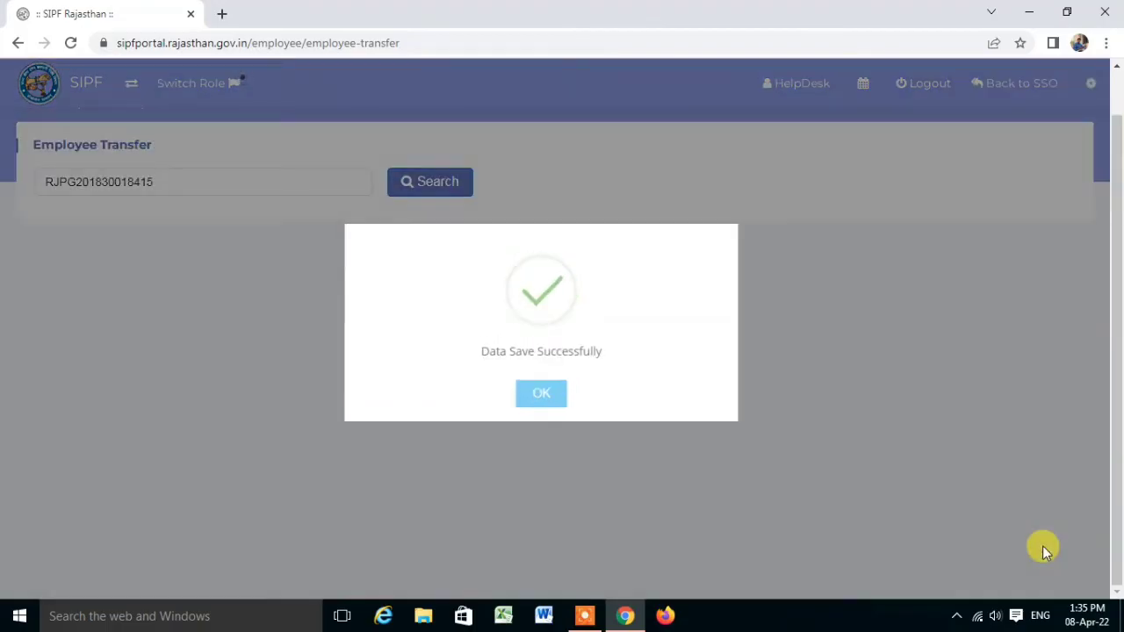
pyautogui.click(544, 396)
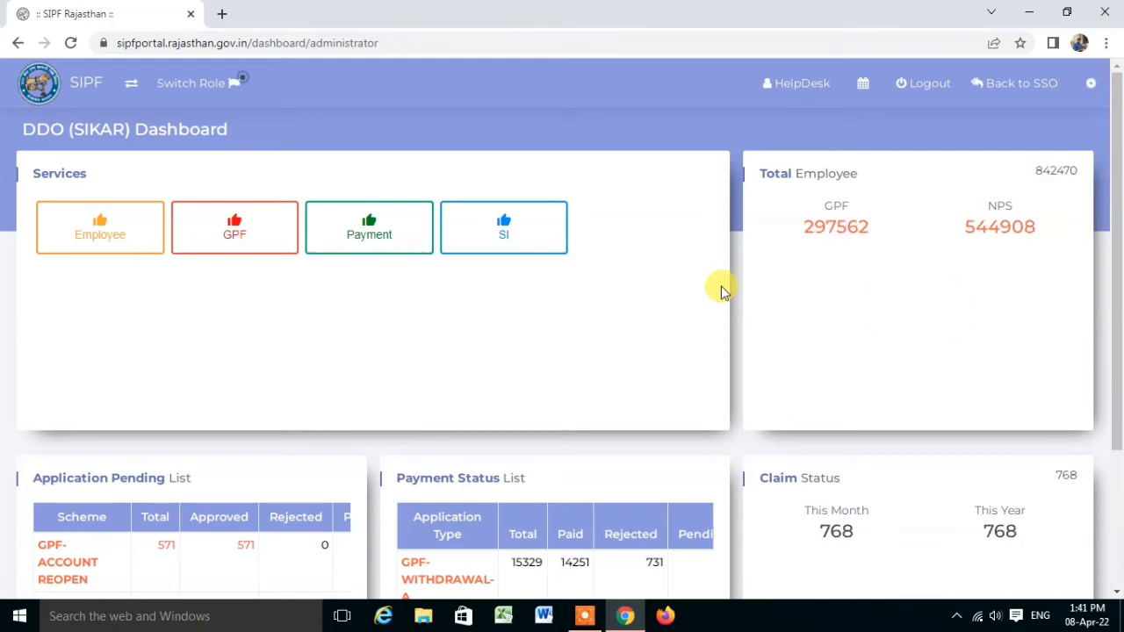
# Scroll the DDO (SIKAR) dashboard to review the Application Pending and Payment Status tables.
pyautogui.scroll(-1, 721, 285)
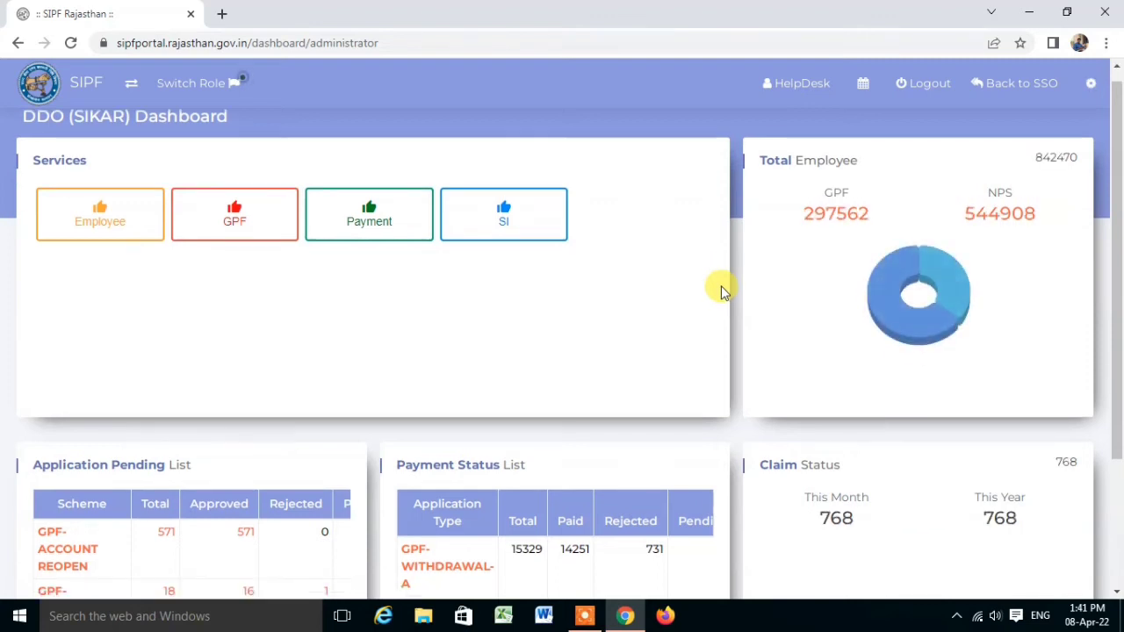
pyautogui.scroll(-2, 721, 292)
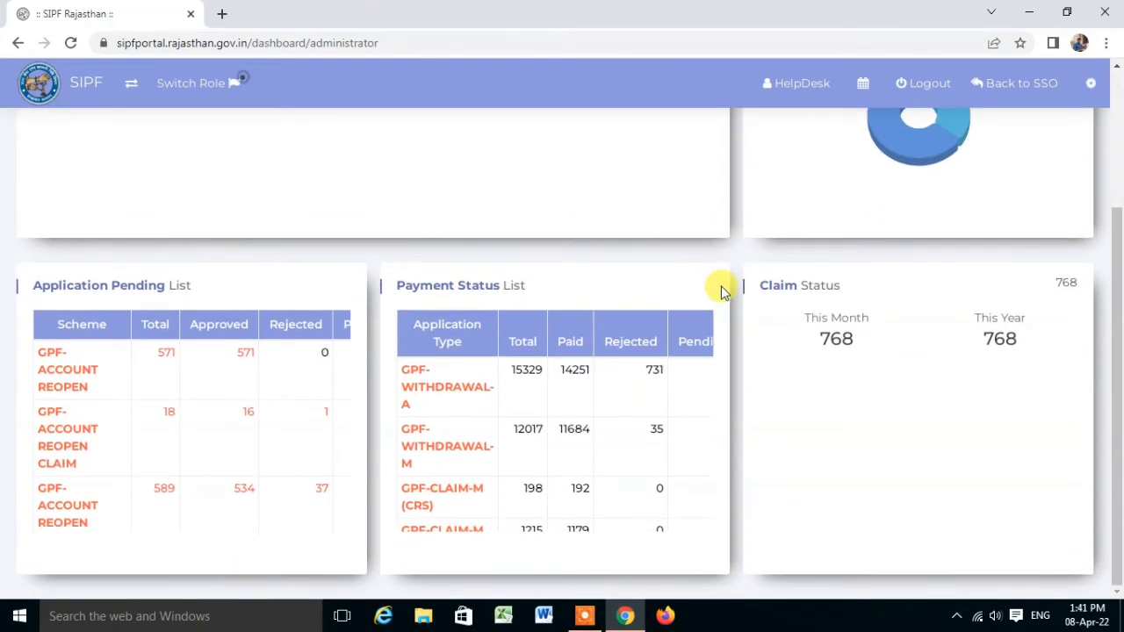
pyautogui.scroll(2, 721, 285)
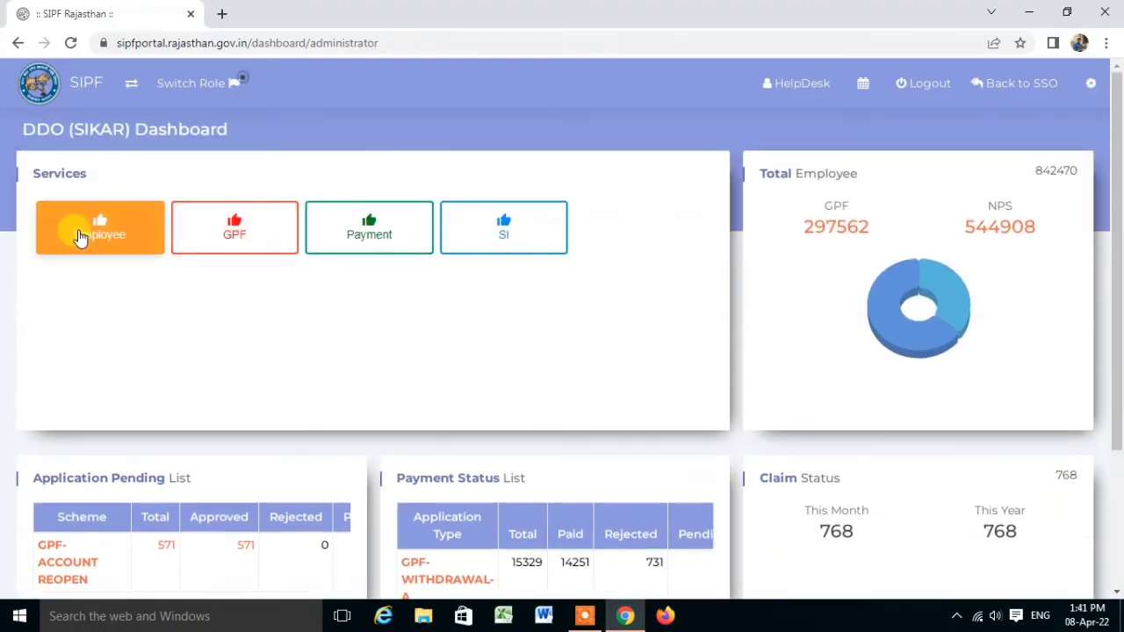
# Visit the Employee Details search page from Employee services, then go back to the dashboard's Employee options.
pyautogui.click(79, 237)
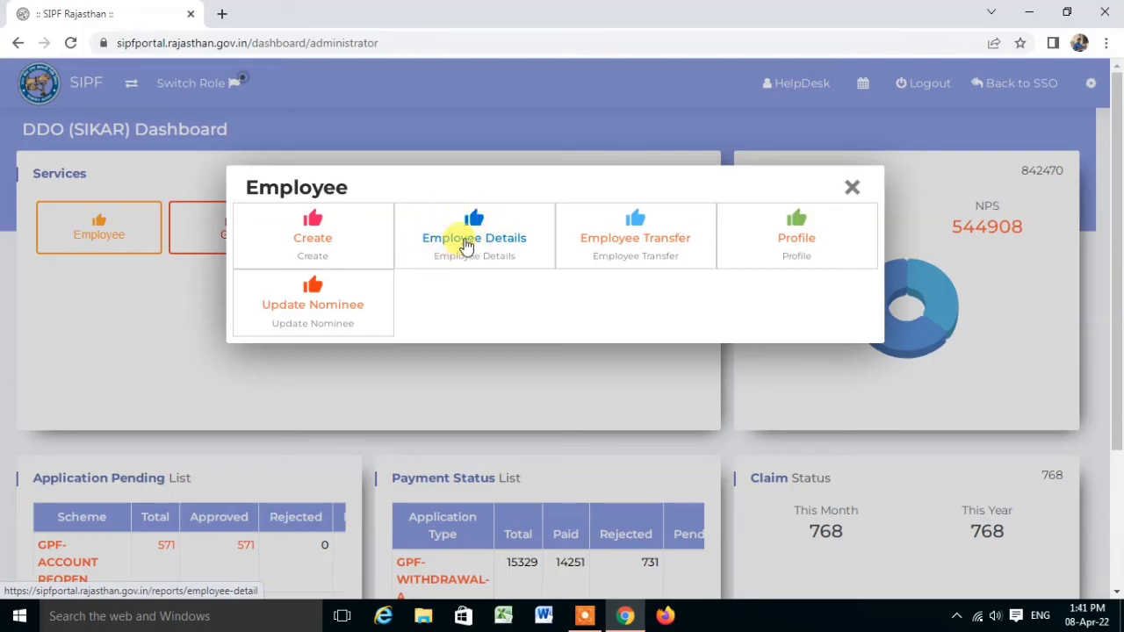
pyautogui.click(466, 246)
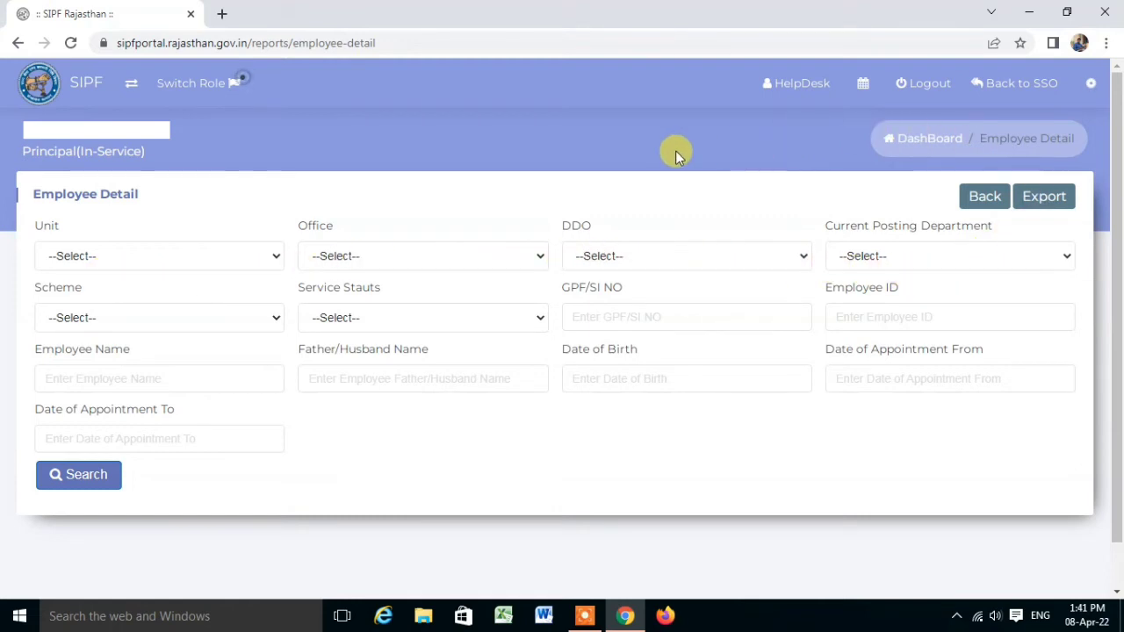
pyautogui.click(977, 198)
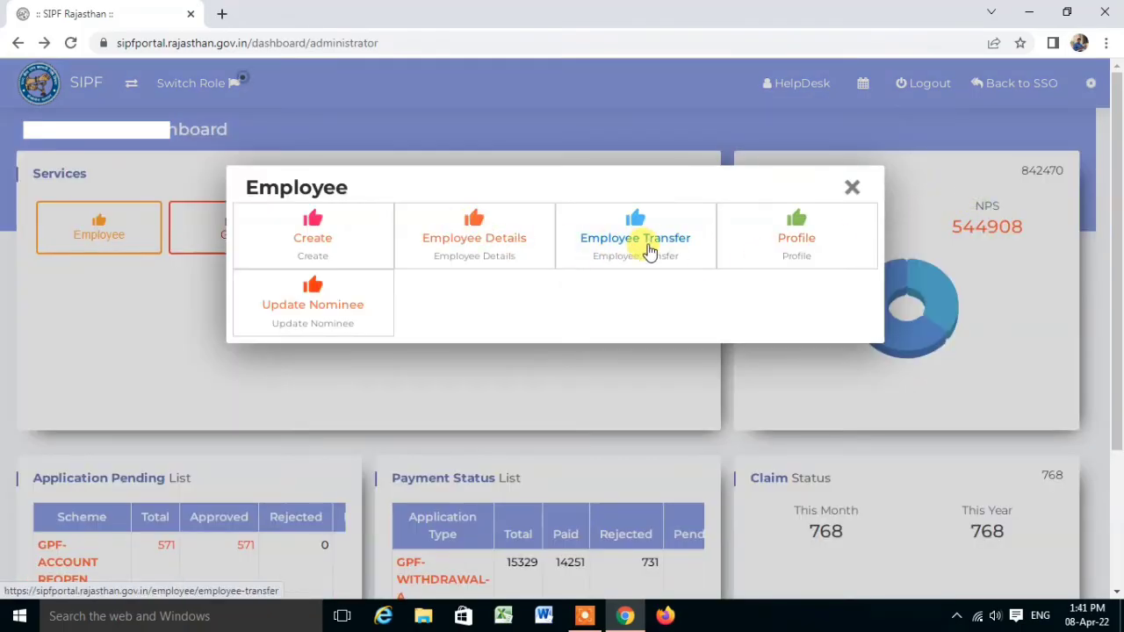
# Search the Profile page by EMPLOYEE ID to load the employee's profile.
pyautogui.click(799, 244)
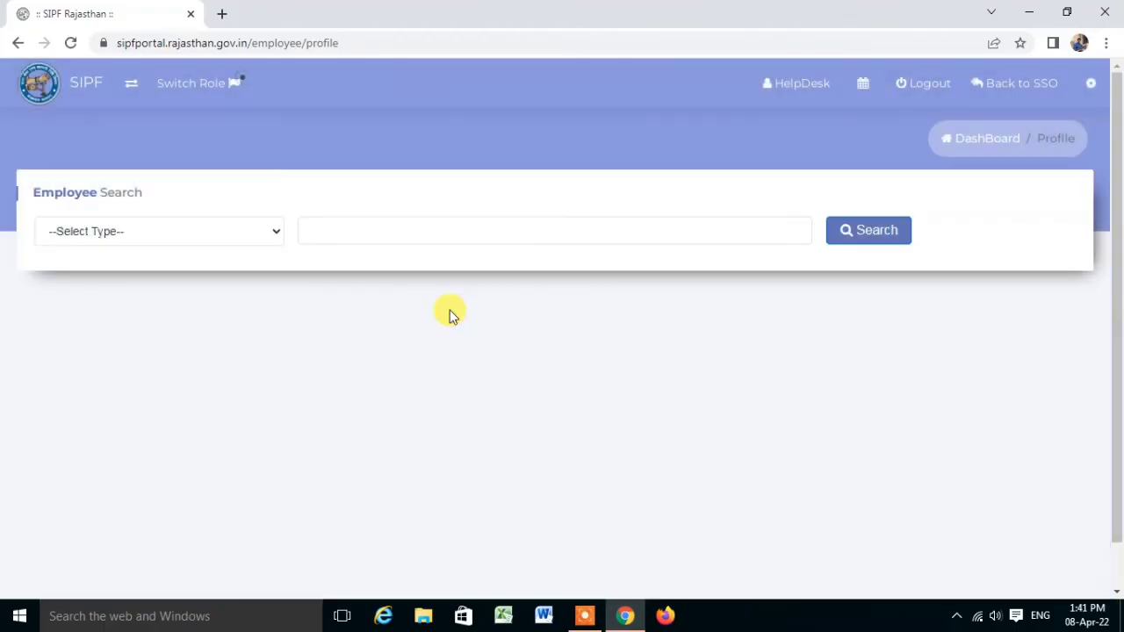
pyautogui.click(265, 230)
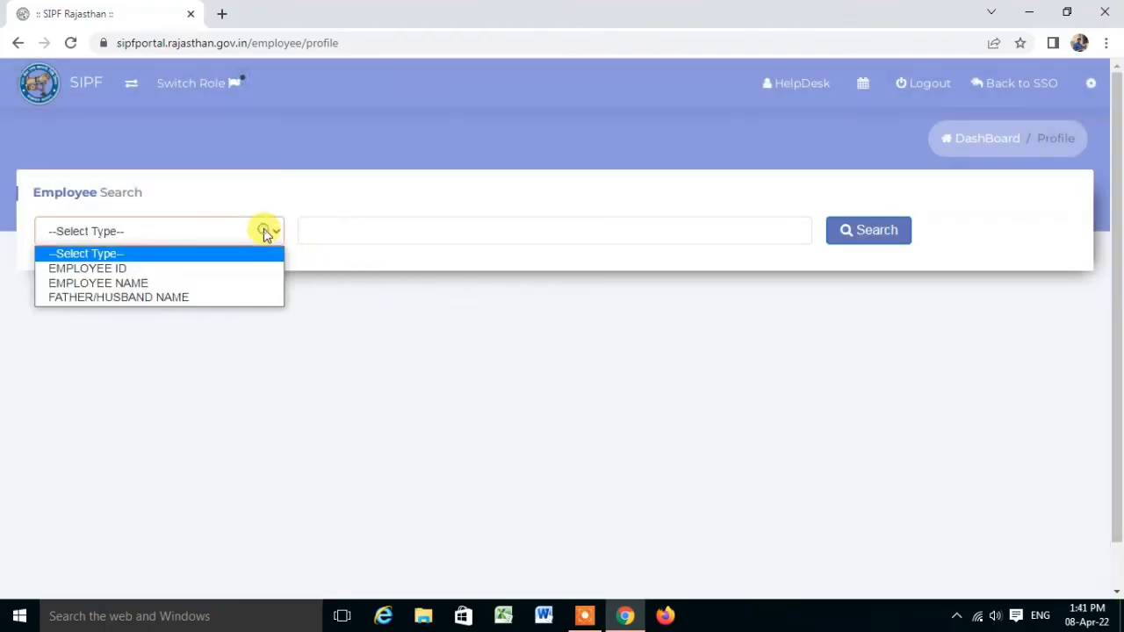
pyautogui.click(135, 270)
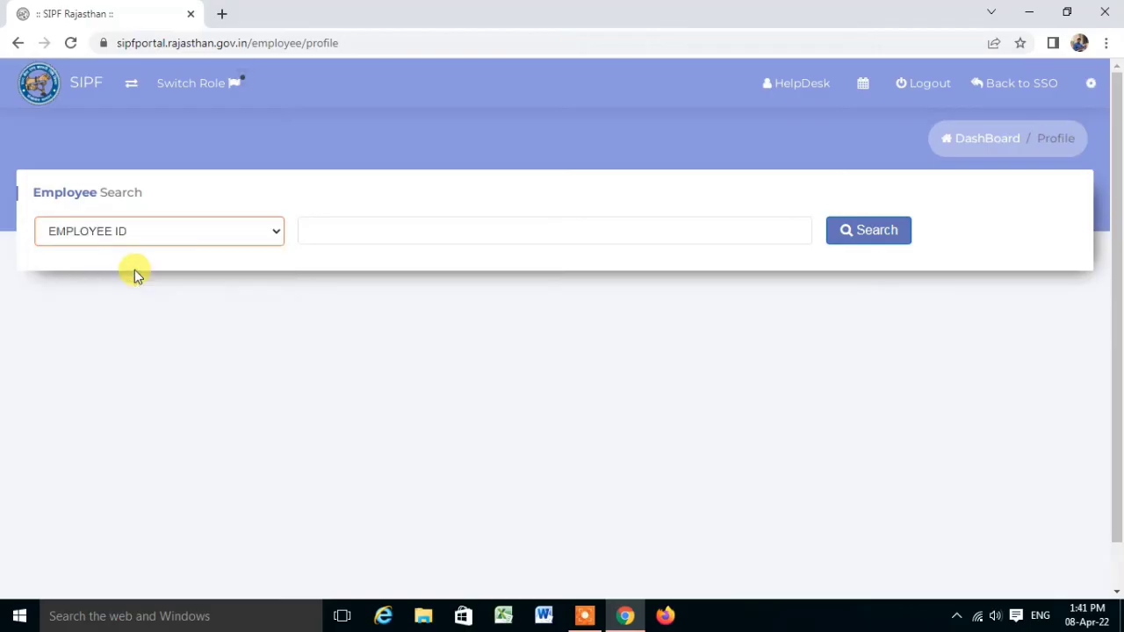
pyautogui.click(341, 231)
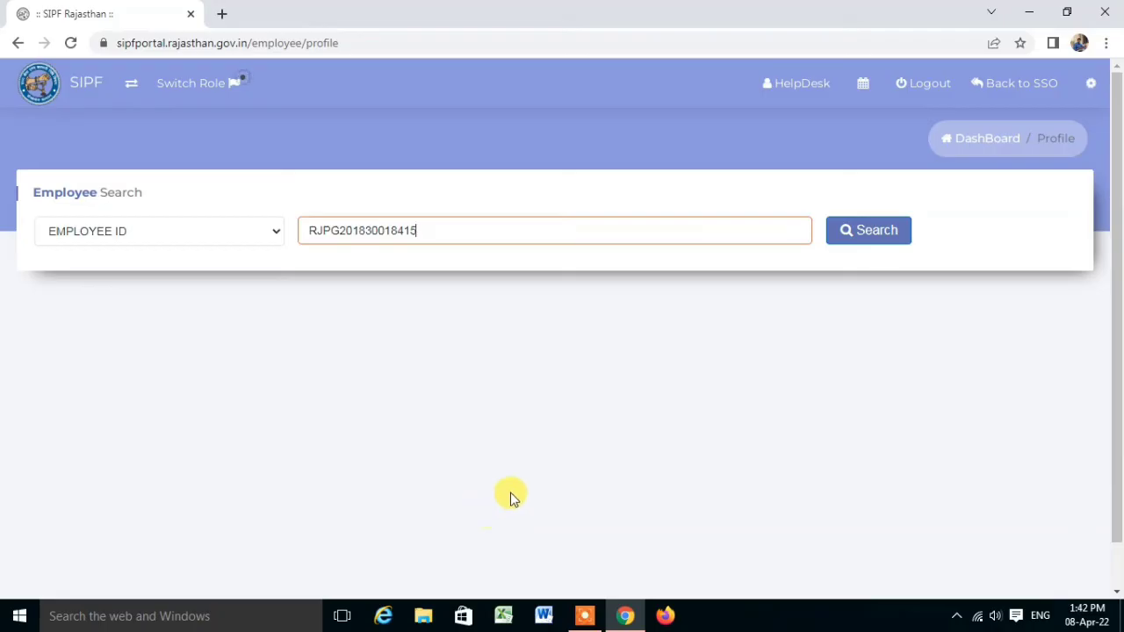
pyautogui.click(867, 235)
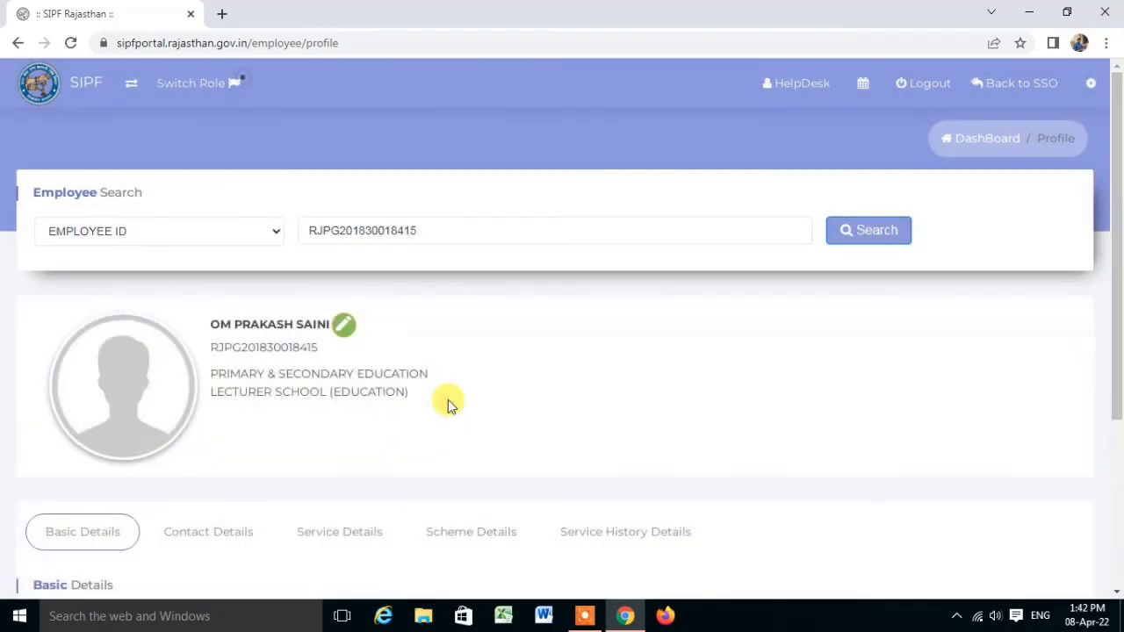
# Scroll through Basic Details: father's name, PAN, birth place, birth and marriage dates.
pyautogui.scroll(-2, 448, 398)
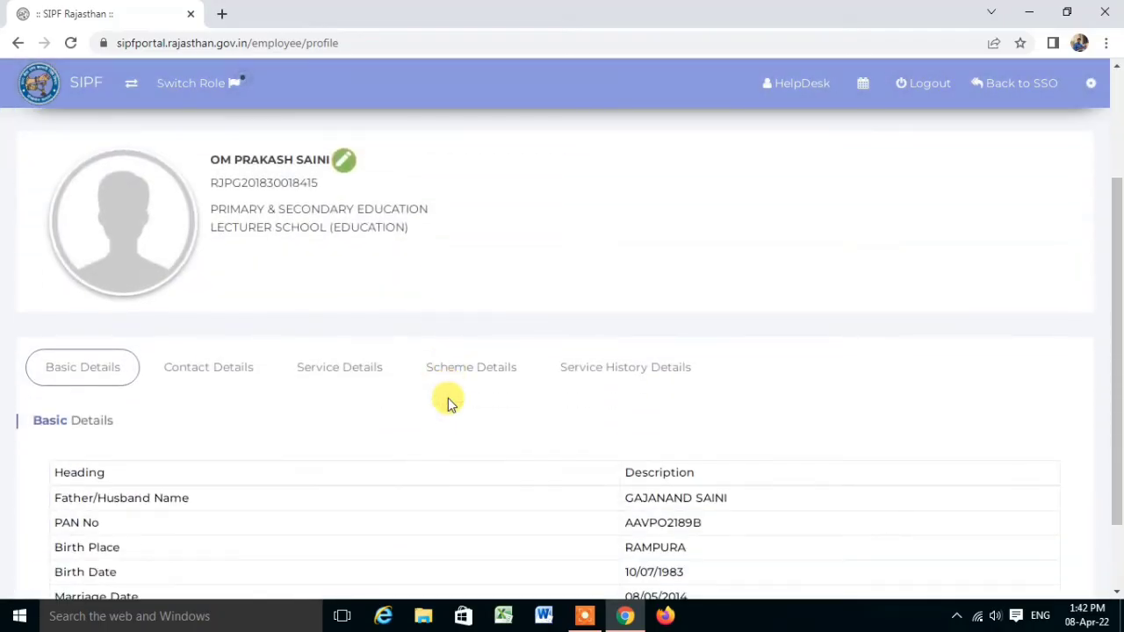
pyautogui.scroll(1, 448, 398)
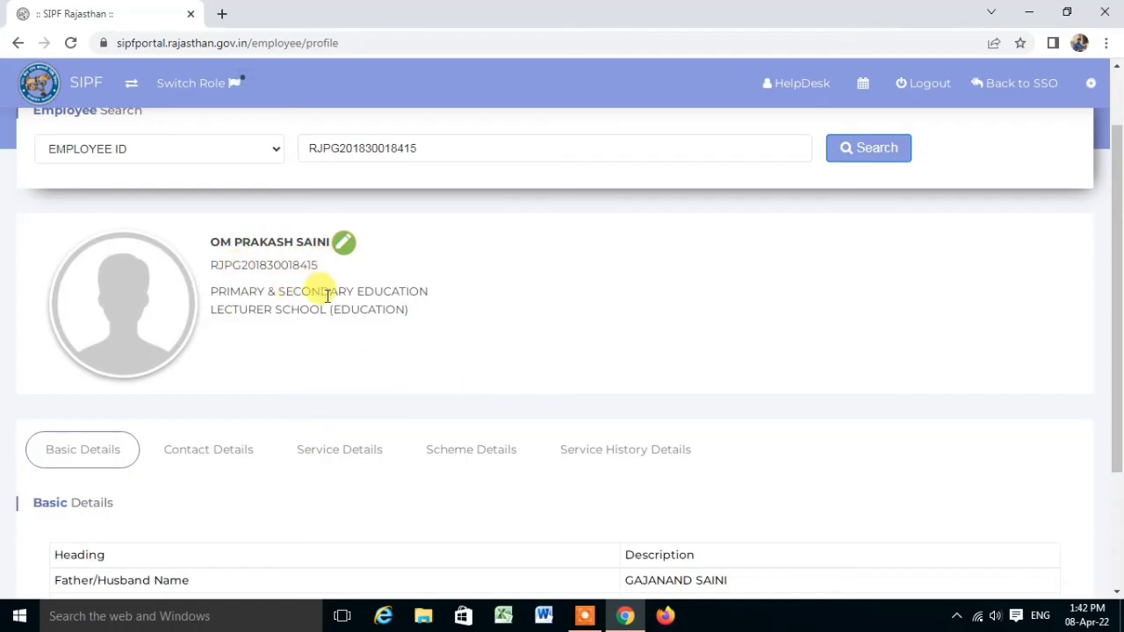
pyautogui.scroll(-1, 333, 323)
pyautogui.scroll(-2, 333, 324)
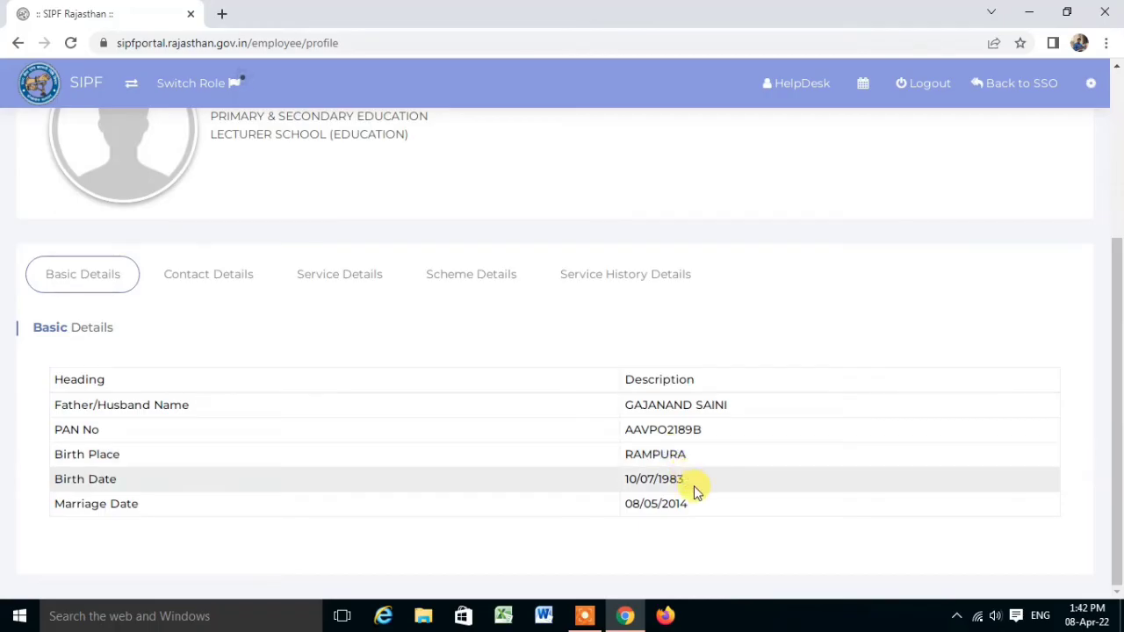
pyautogui.scroll(3, 474, 490)
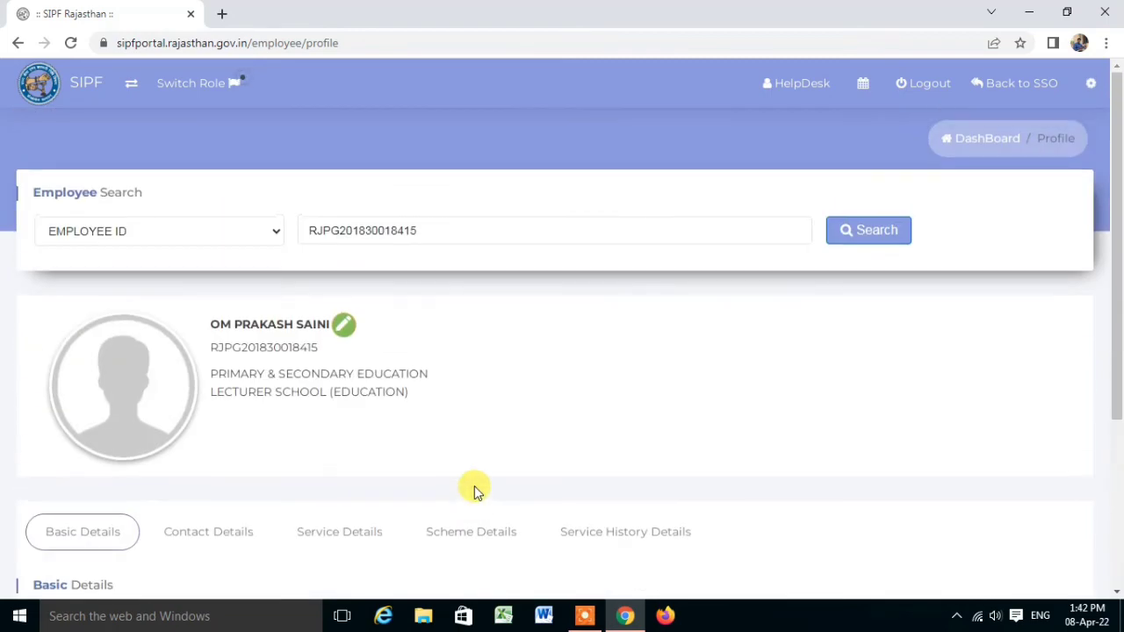
# Review the employee profile's Contact Details tab and then its Service Details tab.
pyautogui.scroll(-3, 474, 487)
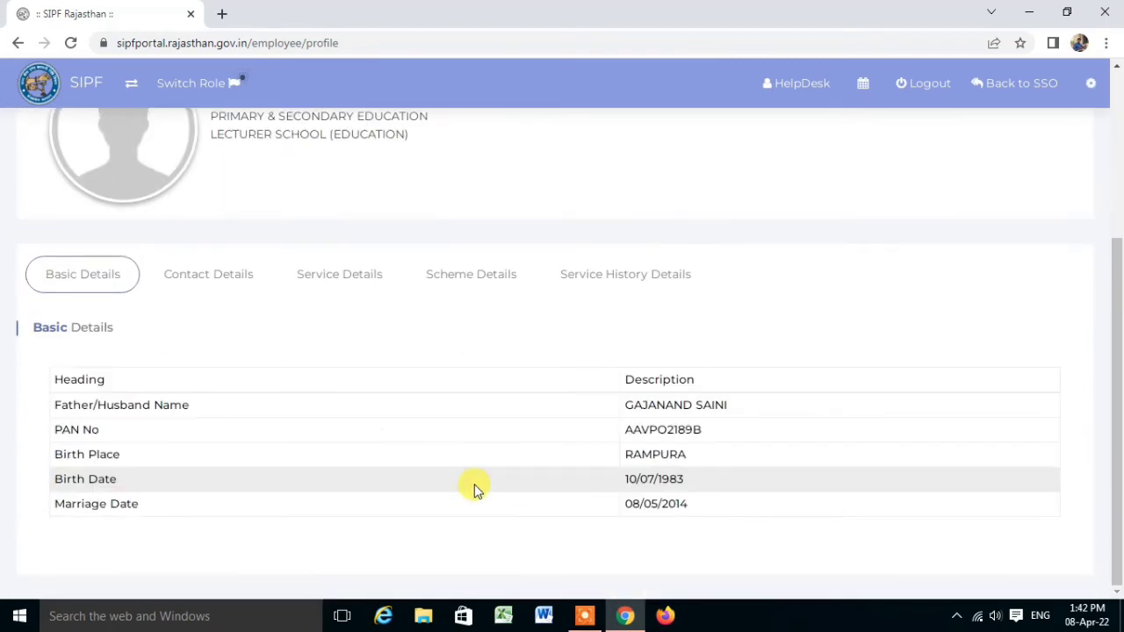
pyautogui.click(199, 279)
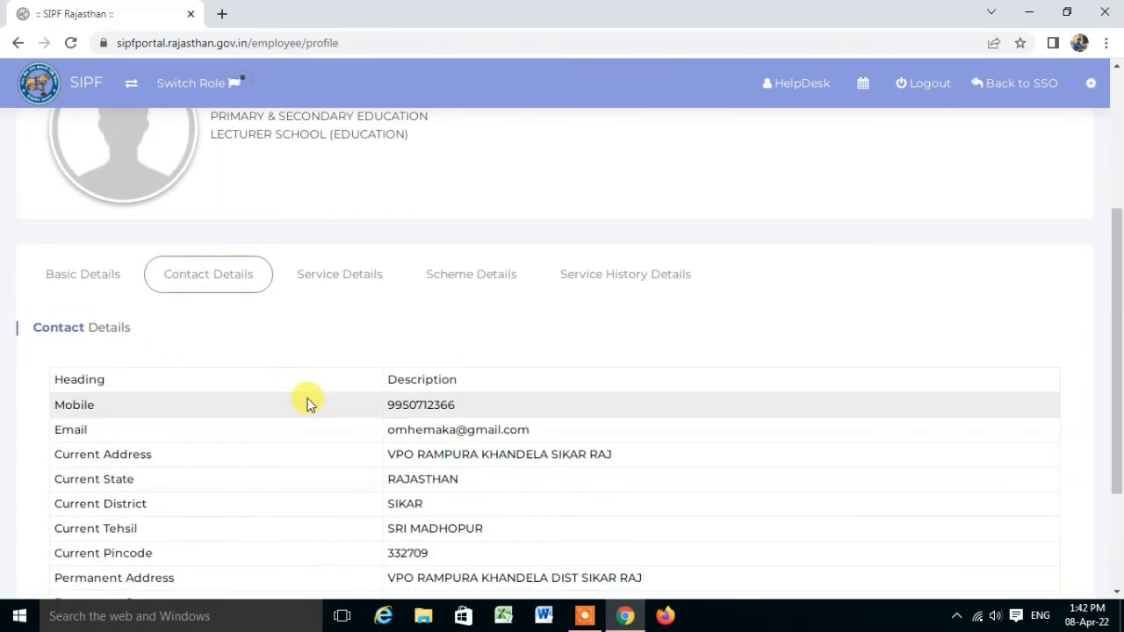
pyautogui.scroll(-2, 308, 404)
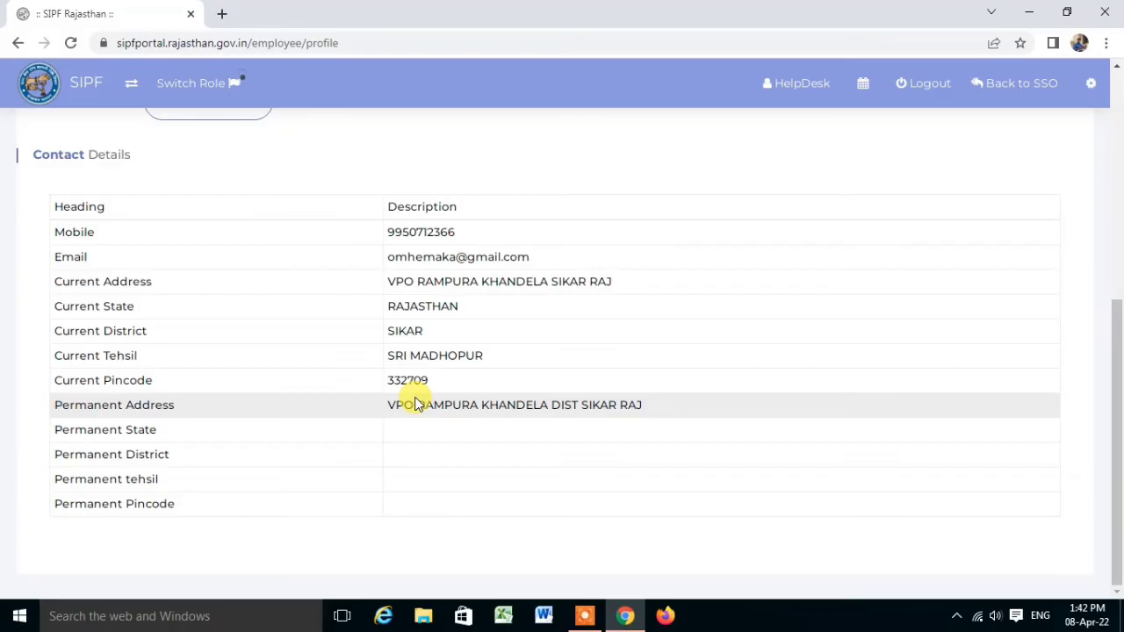
pyautogui.scroll(2, 417, 399)
pyautogui.scroll(1, 351, 352)
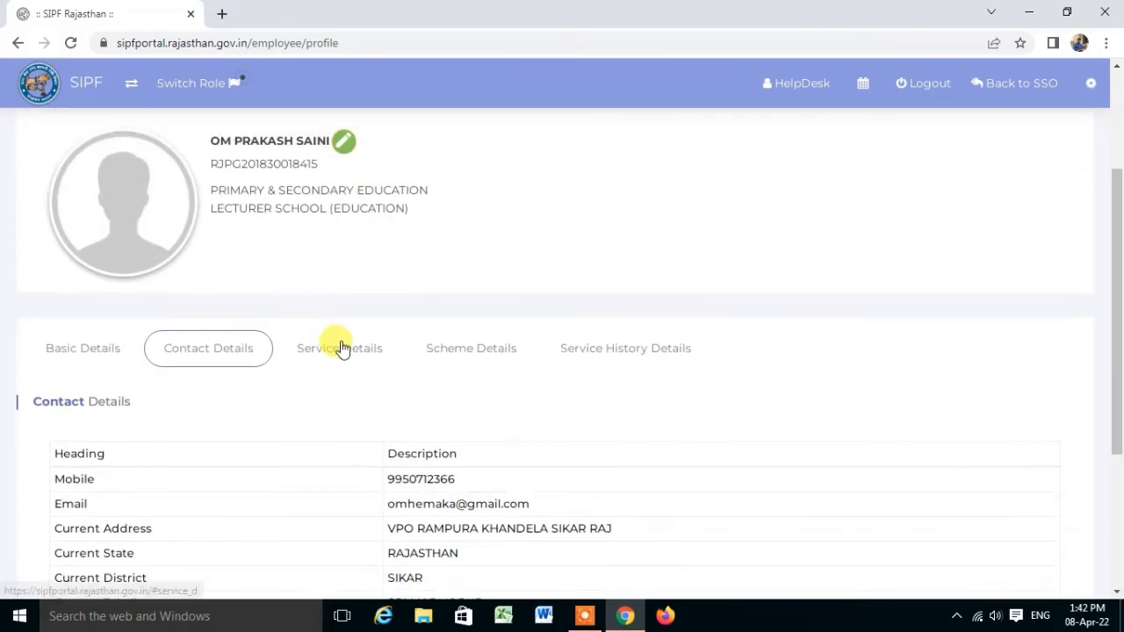
pyautogui.click(342, 348)
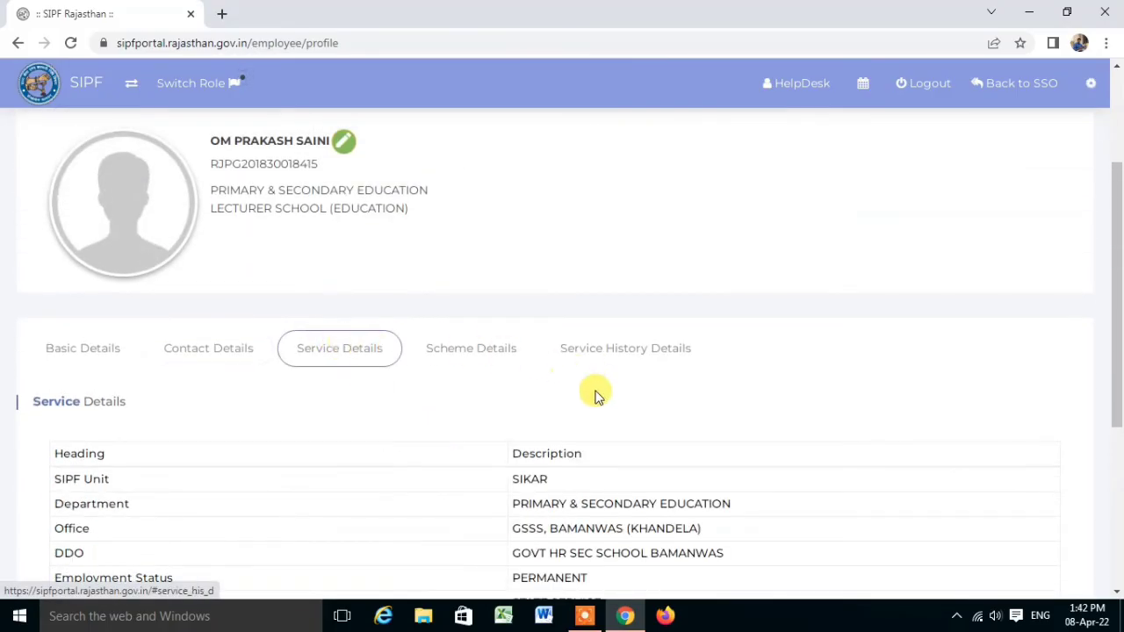
pyautogui.scroll(-3, 603, 381)
pyautogui.scroll(-1, 602, 379)
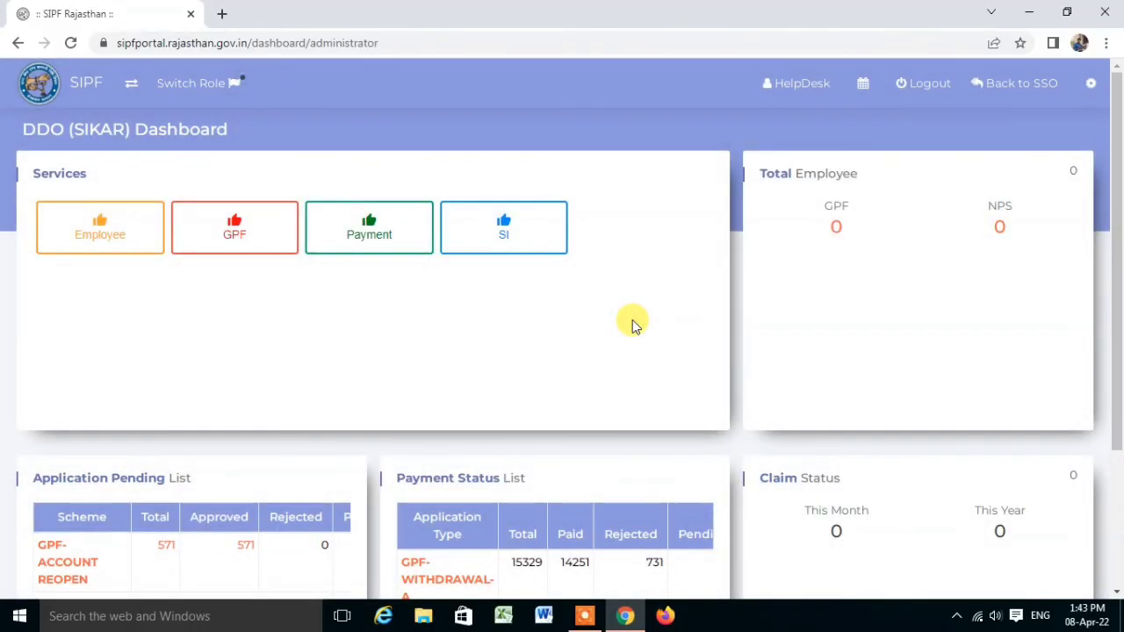
# On Employee > Update Nominee, search nominees by the employee ID.
pyautogui.click(107, 246)
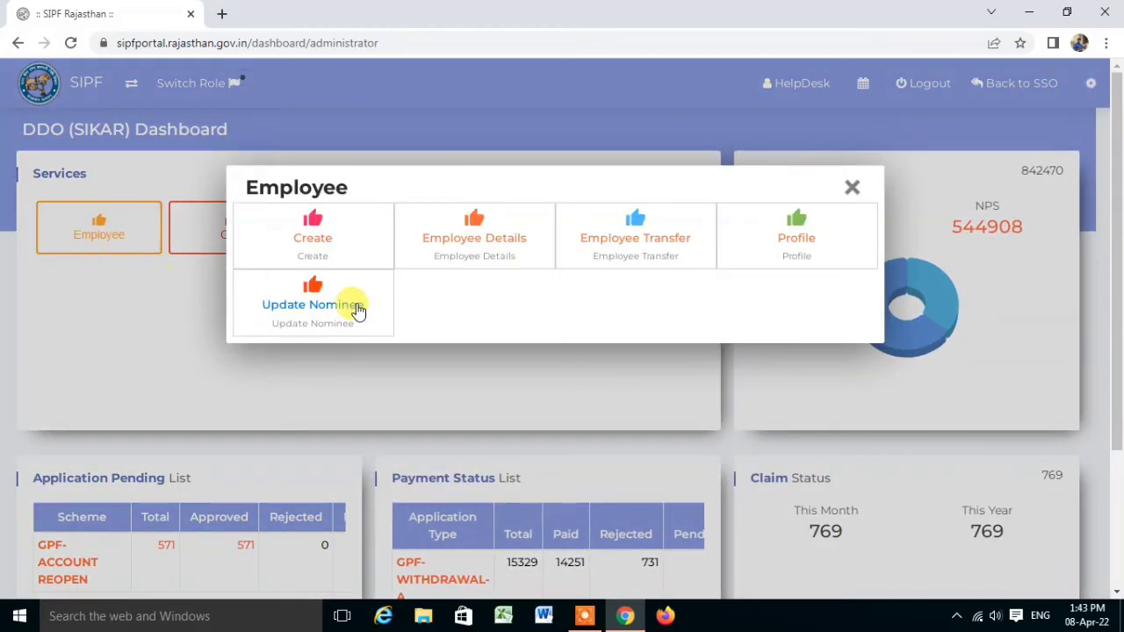
pyautogui.click(355, 307)
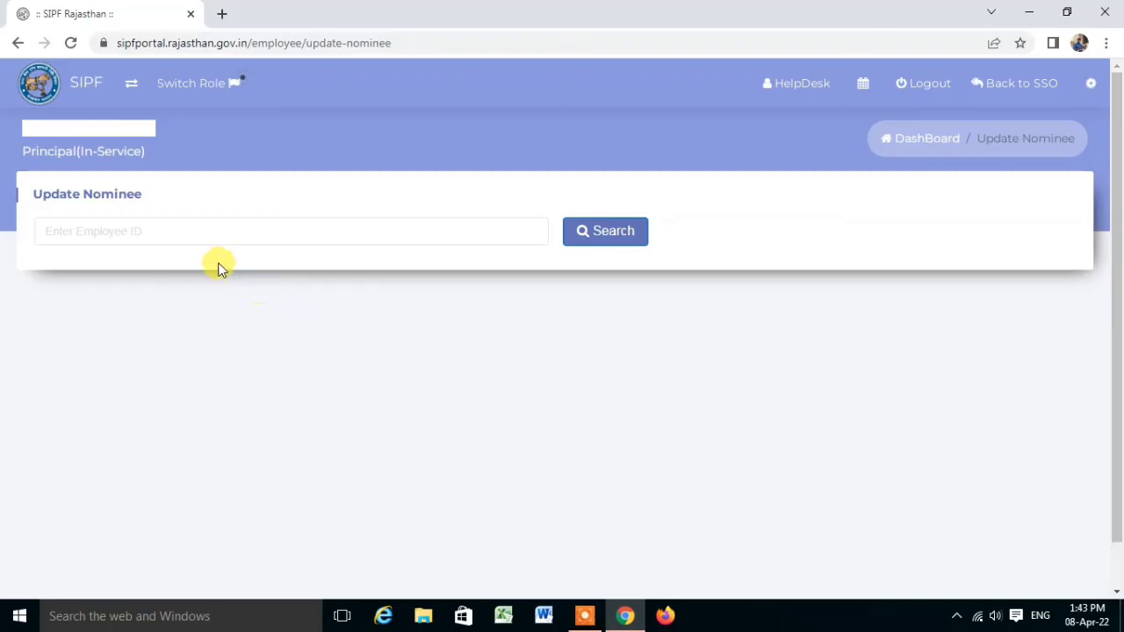
pyautogui.click(167, 233)
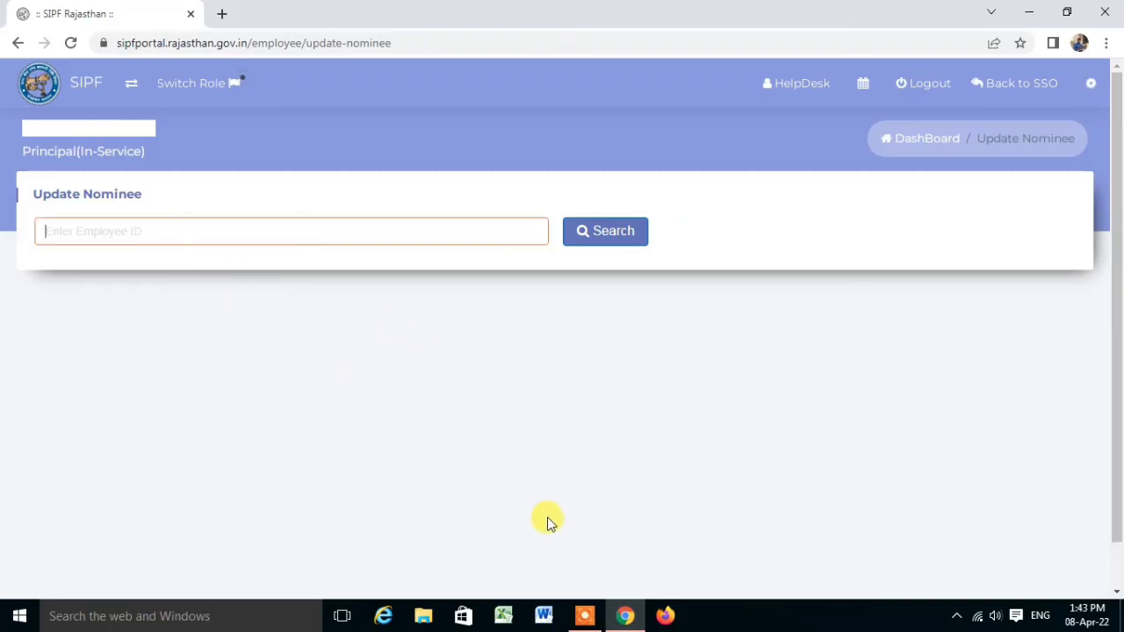
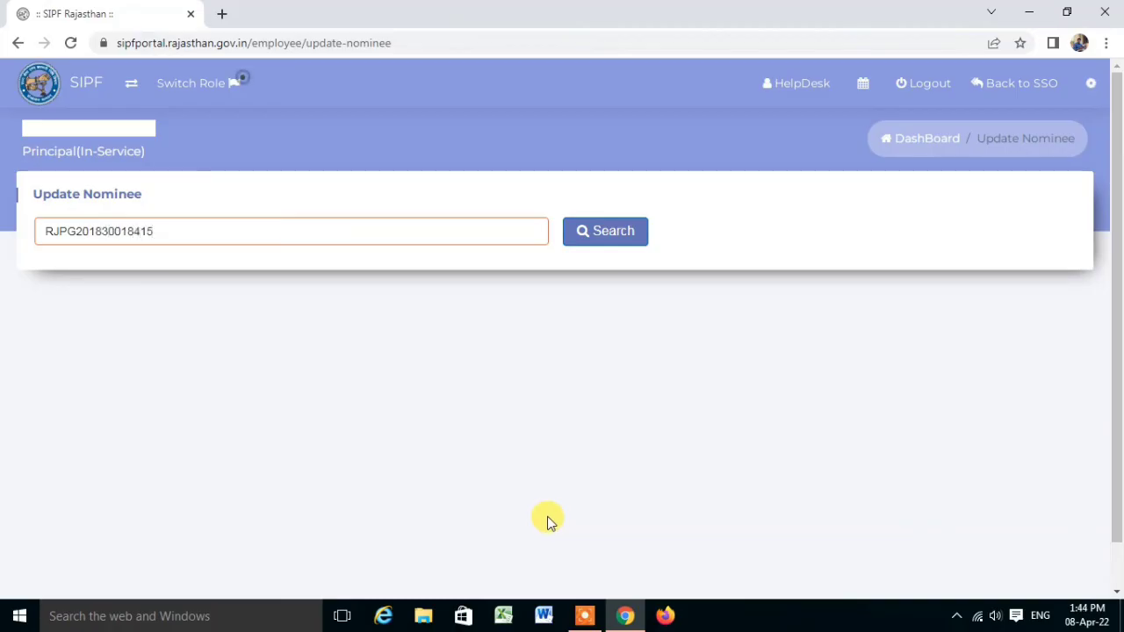
pyautogui.click(620, 239)
# Check the nominee list showing the wife as the single nominee with SI 100.
pyautogui.scroll(-2, 553, 373)
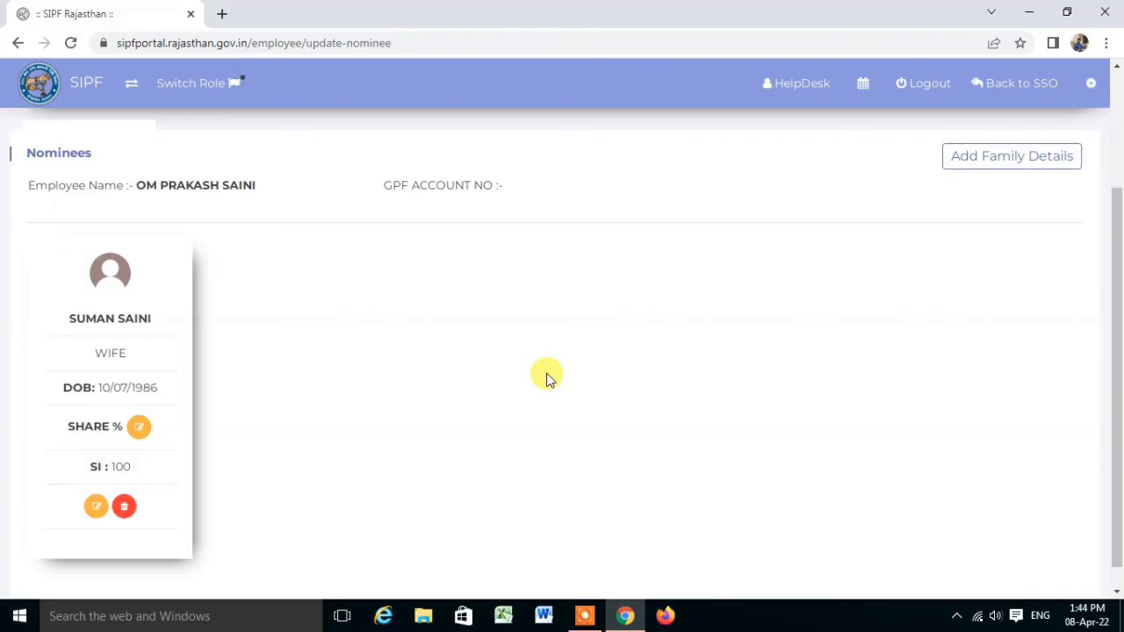
pyautogui.scroll(2, 463, 393)
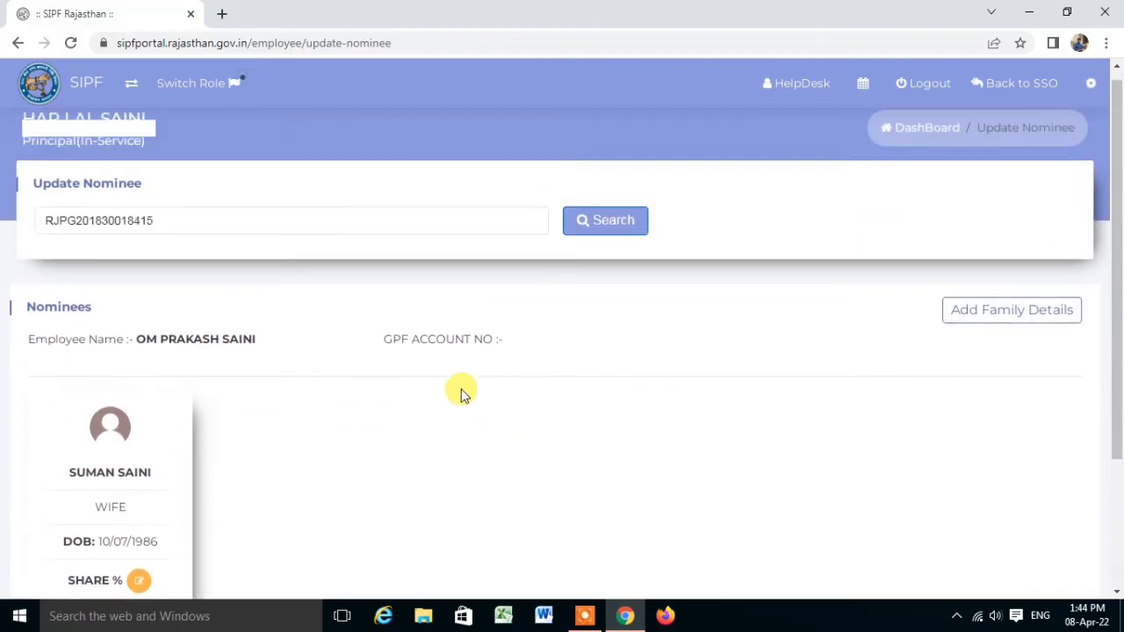
pyautogui.scroll(-2, 463, 393)
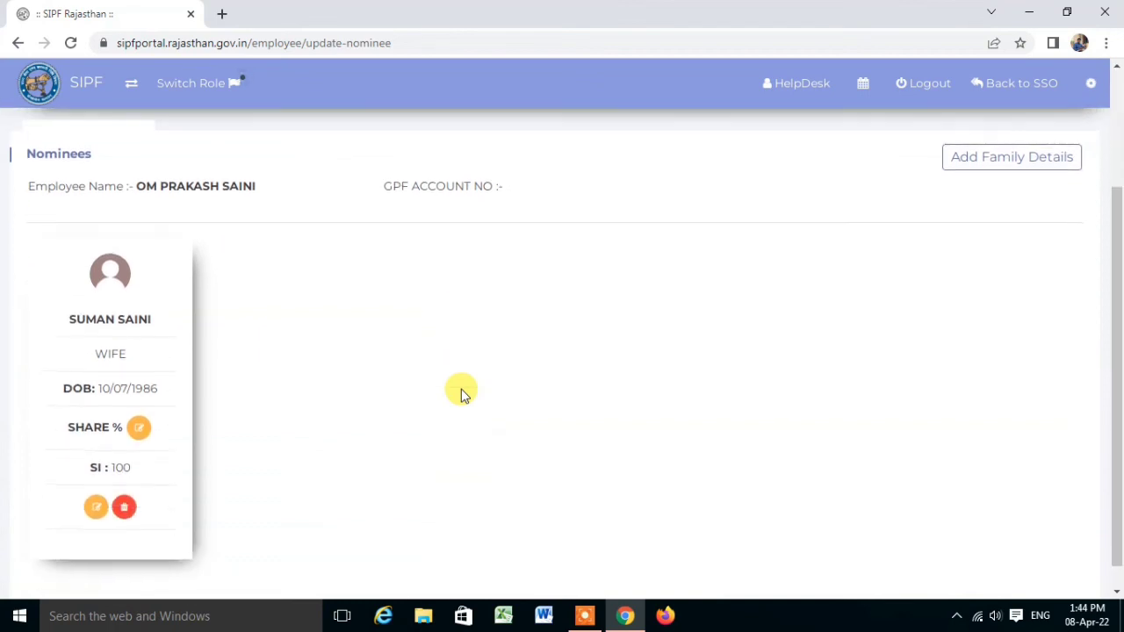
pyautogui.scroll(1, 461, 389)
pyautogui.scroll(-1, 462, 389)
pyautogui.scroll(2, 462, 389)
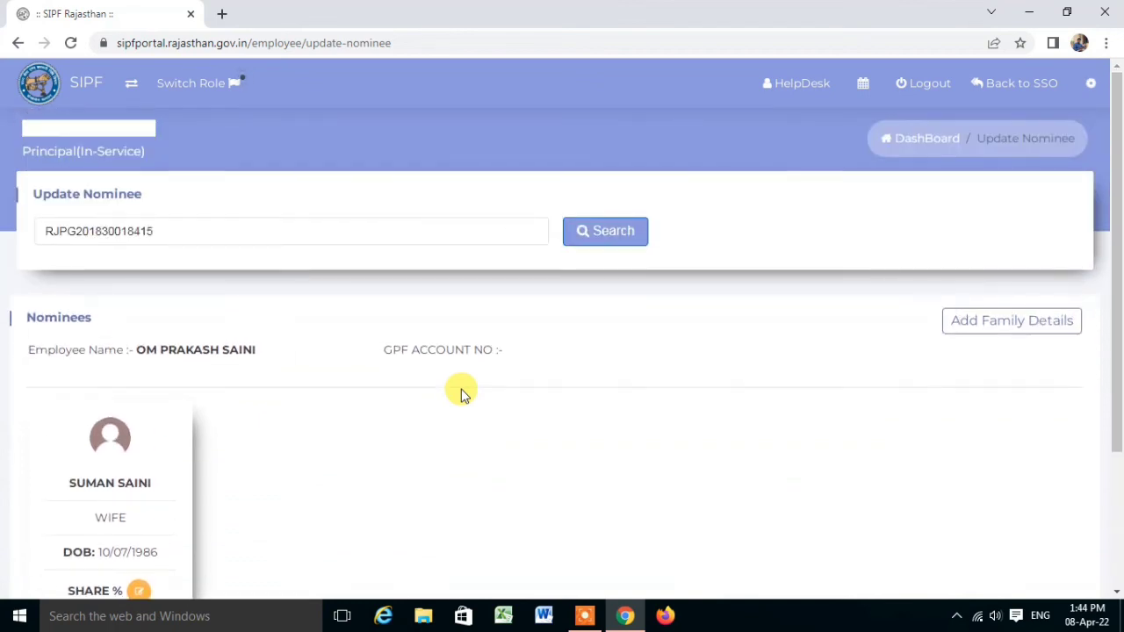
pyautogui.scroll(-2, 462, 389)
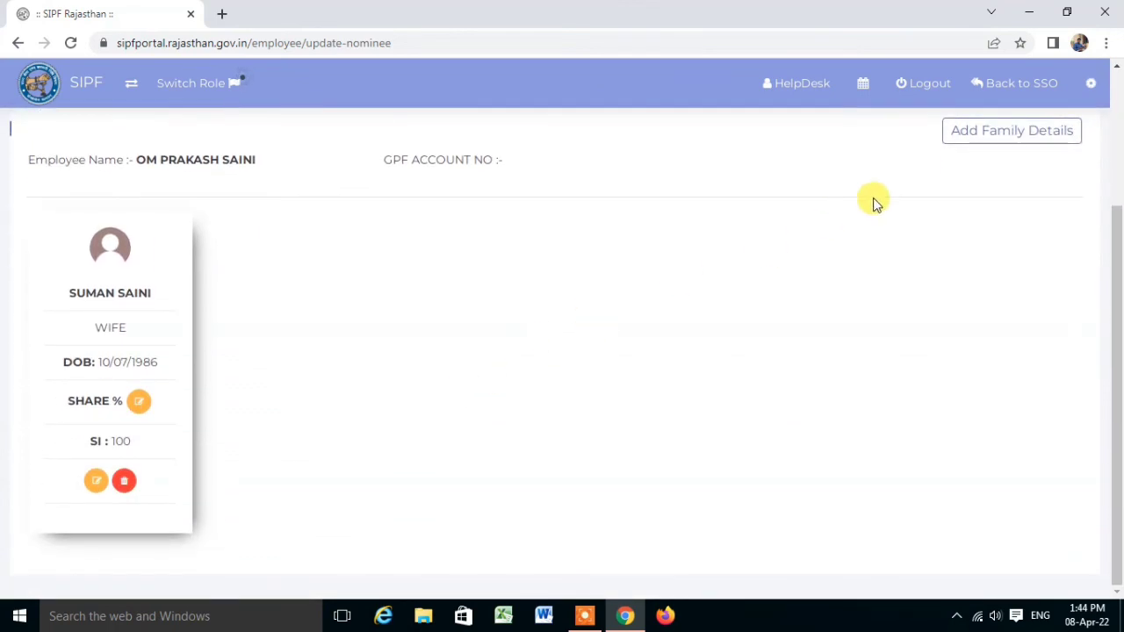
# Open and close the Add Family Details and nominee edit forms without saving changes.
pyautogui.click(1039, 131)
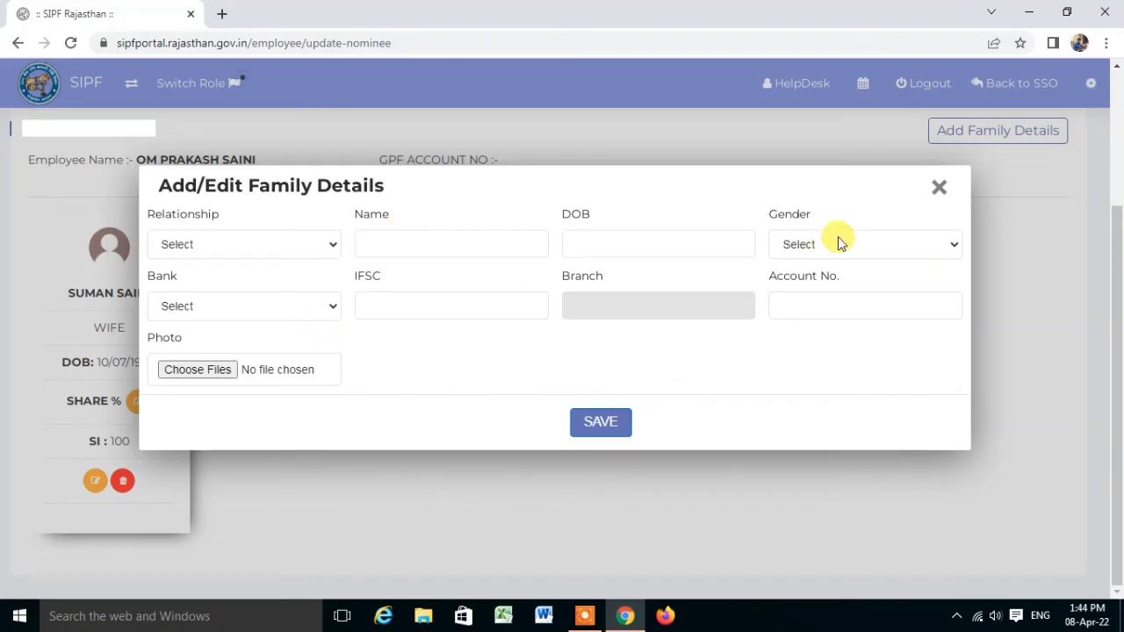
pyautogui.click(938, 188)
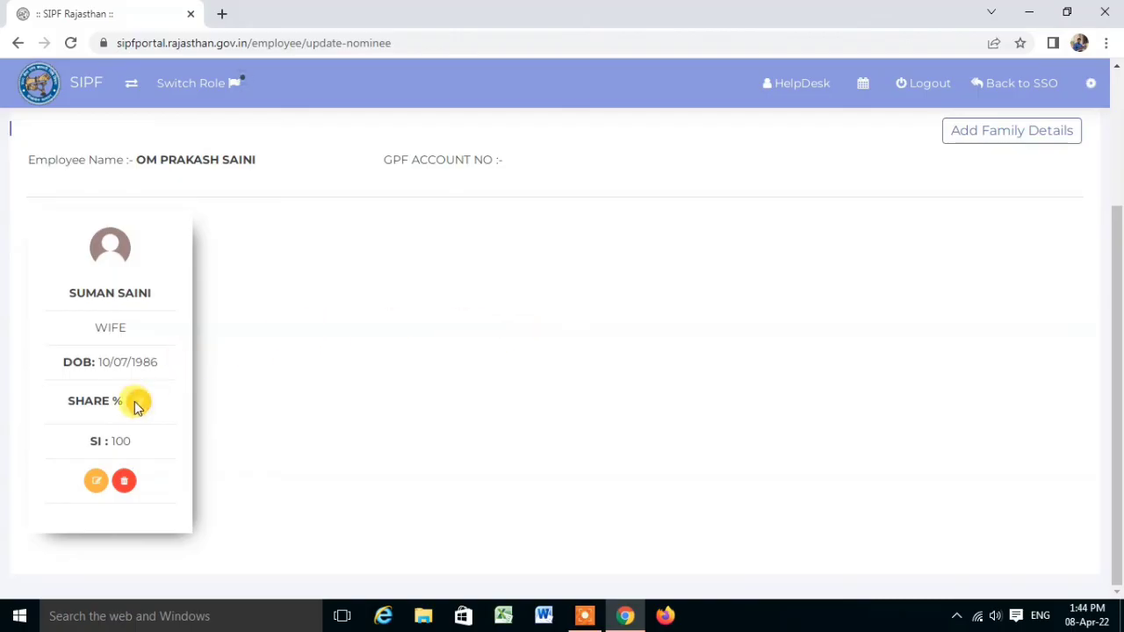
pyautogui.click(92, 481)
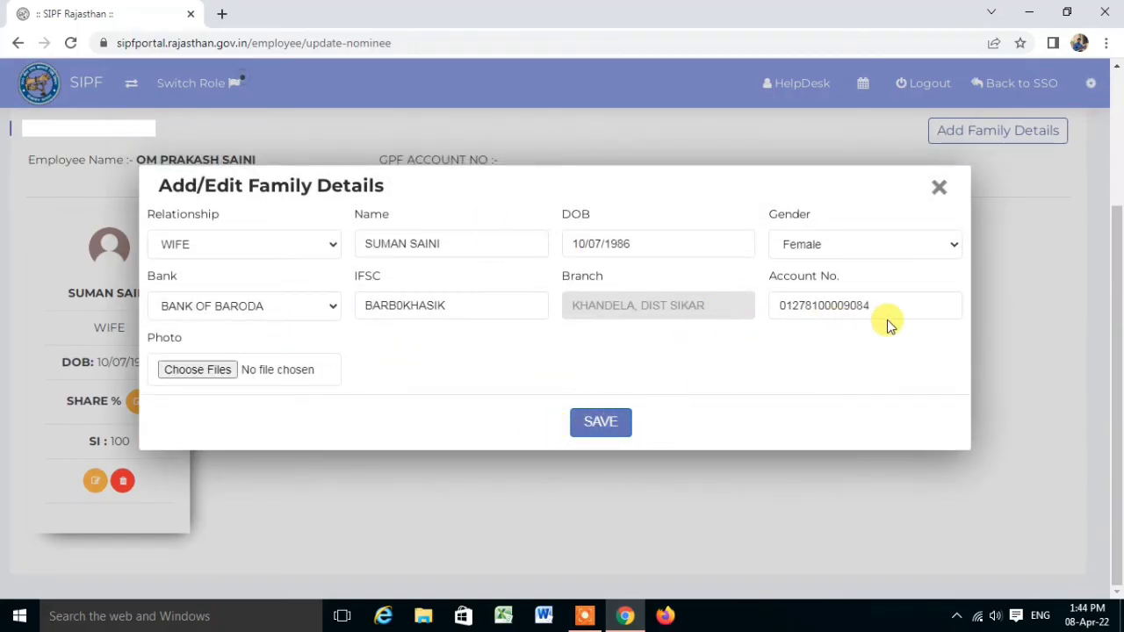
pyautogui.click(938, 186)
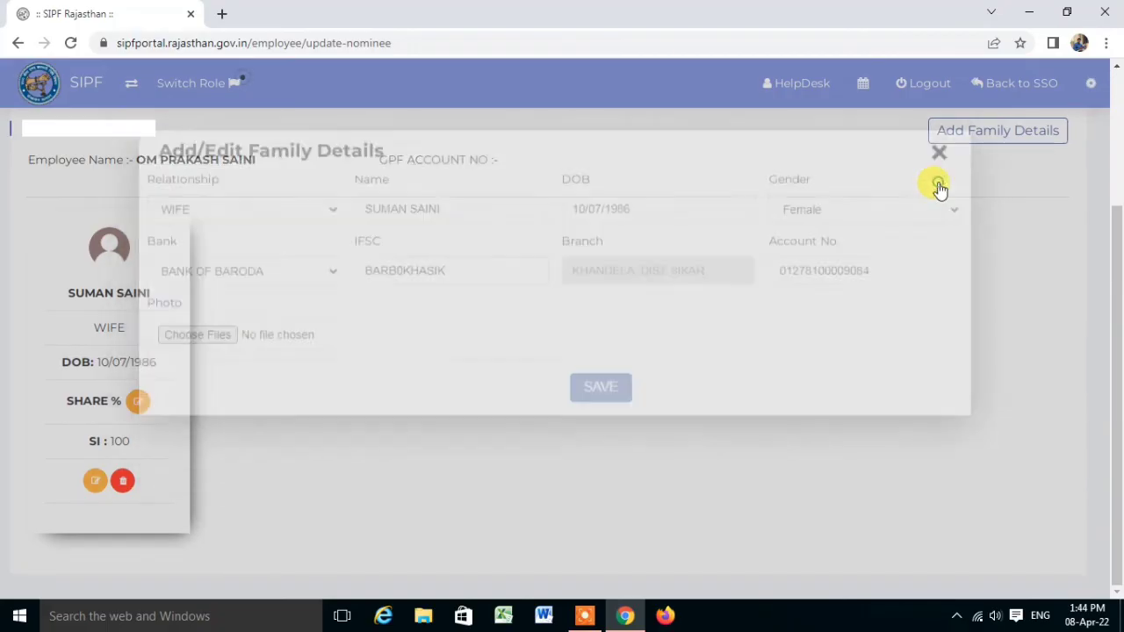
pyautogui.scroll(3, 630, 437)
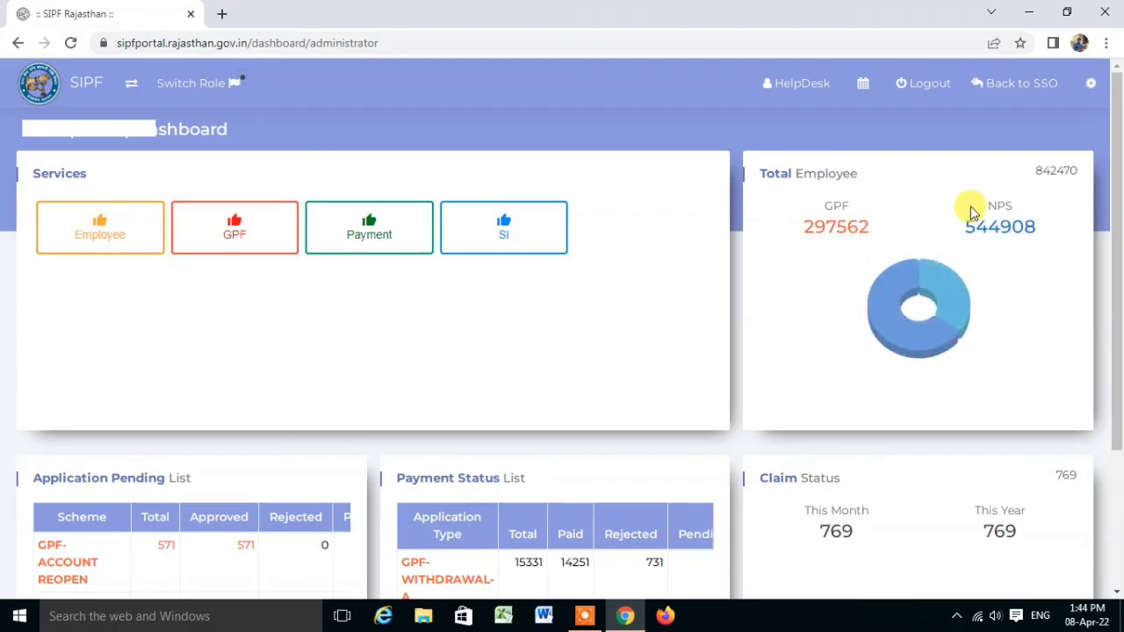
pyautogui.click(244, 228)
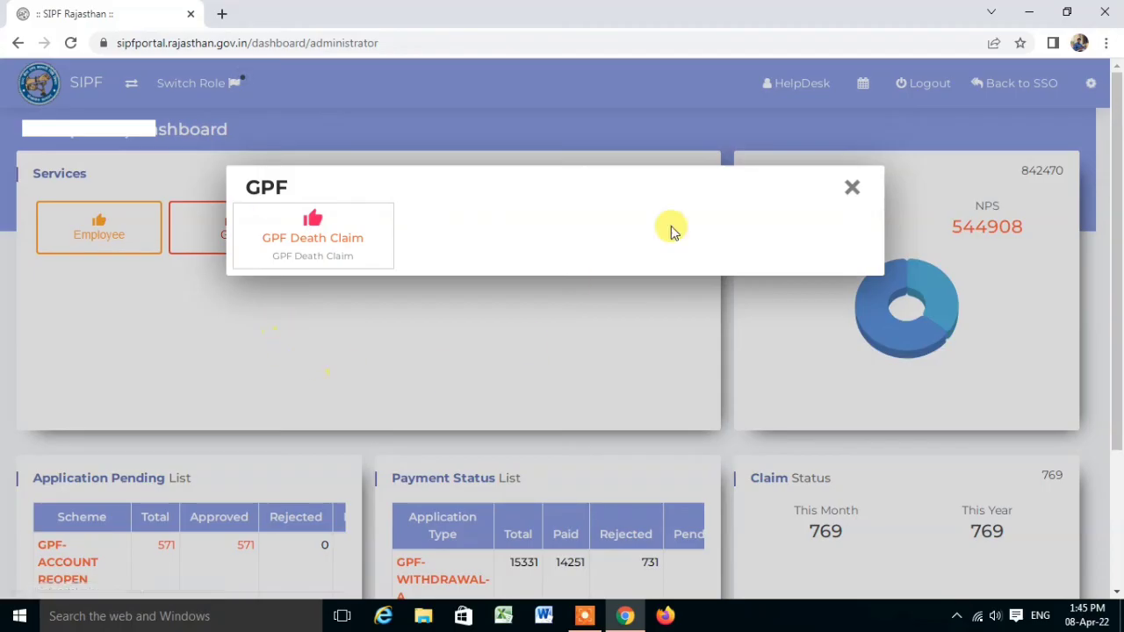
pyautogui.click(852, 189)
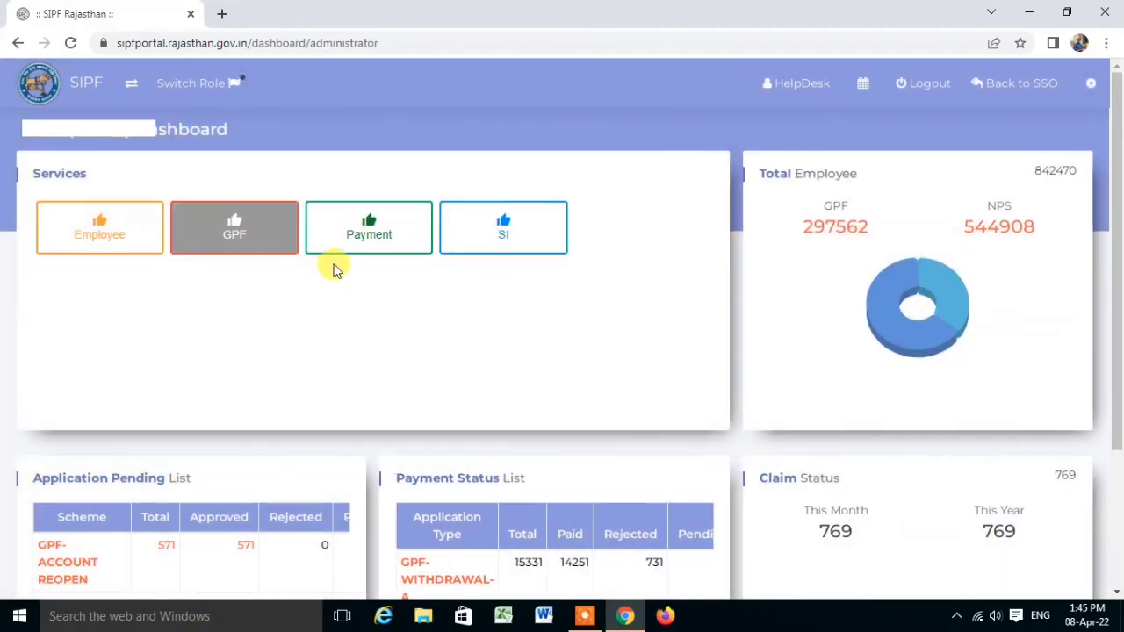
pyautogui.click(360, 230)
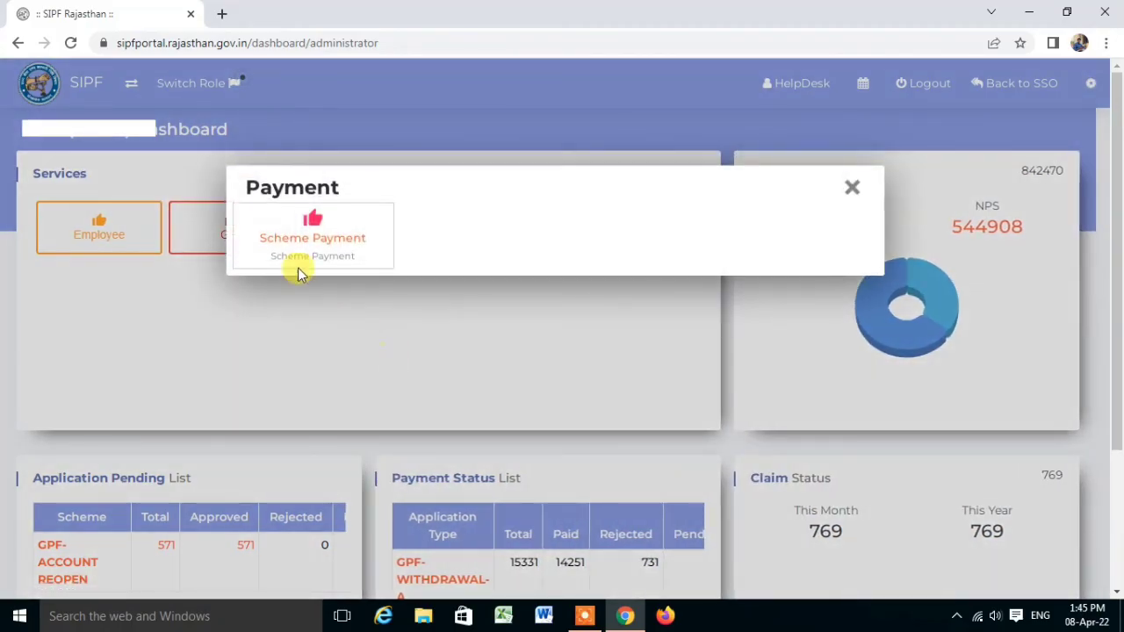
pyautogui.click(852, 189)
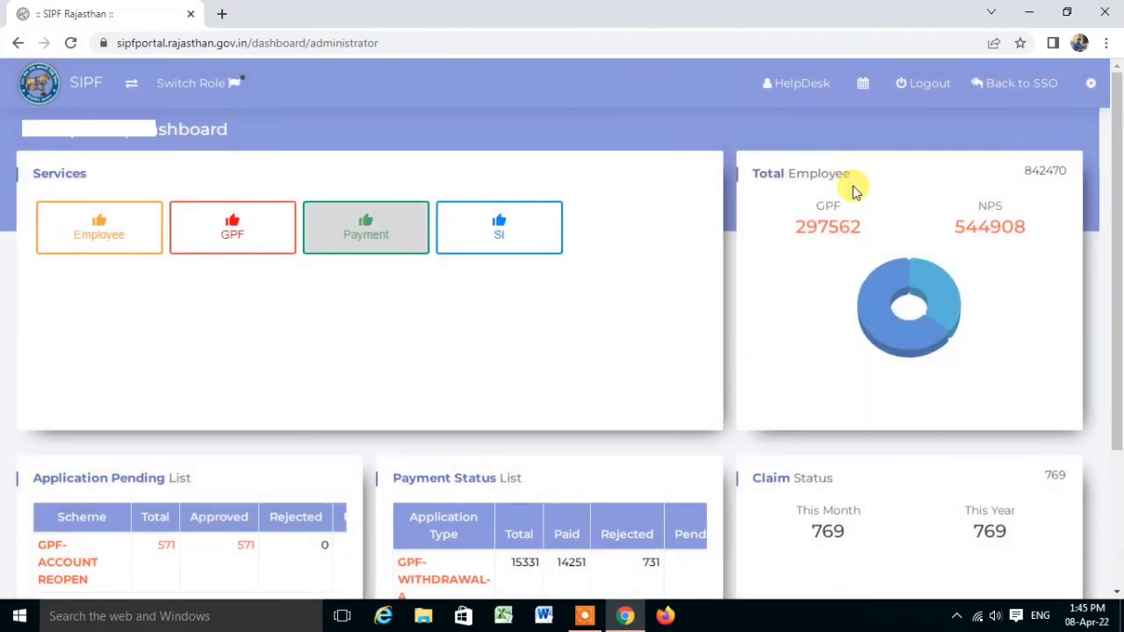
pyautogui.click(497, 234)
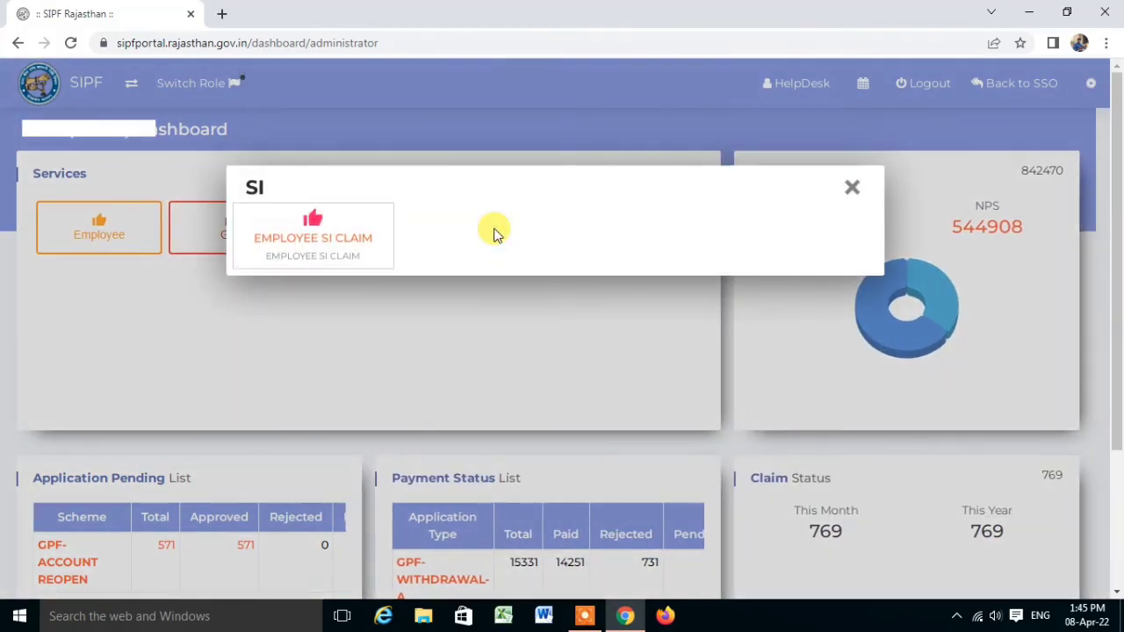
pyautogui.click(850, 190)
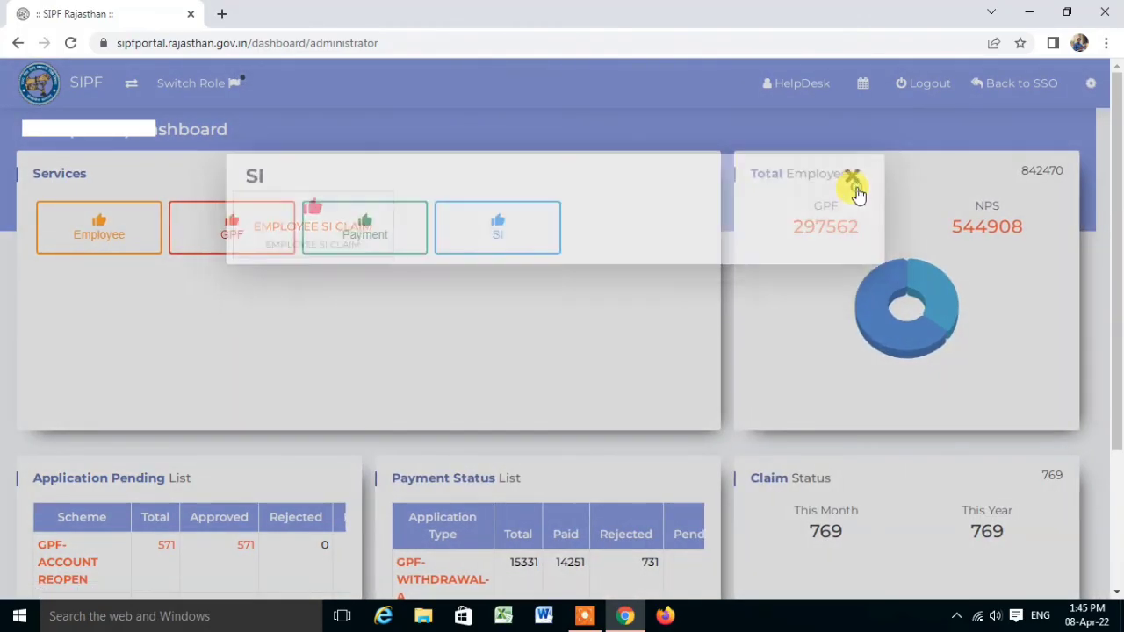
pyautogui.scroll(-2, 585, 302)
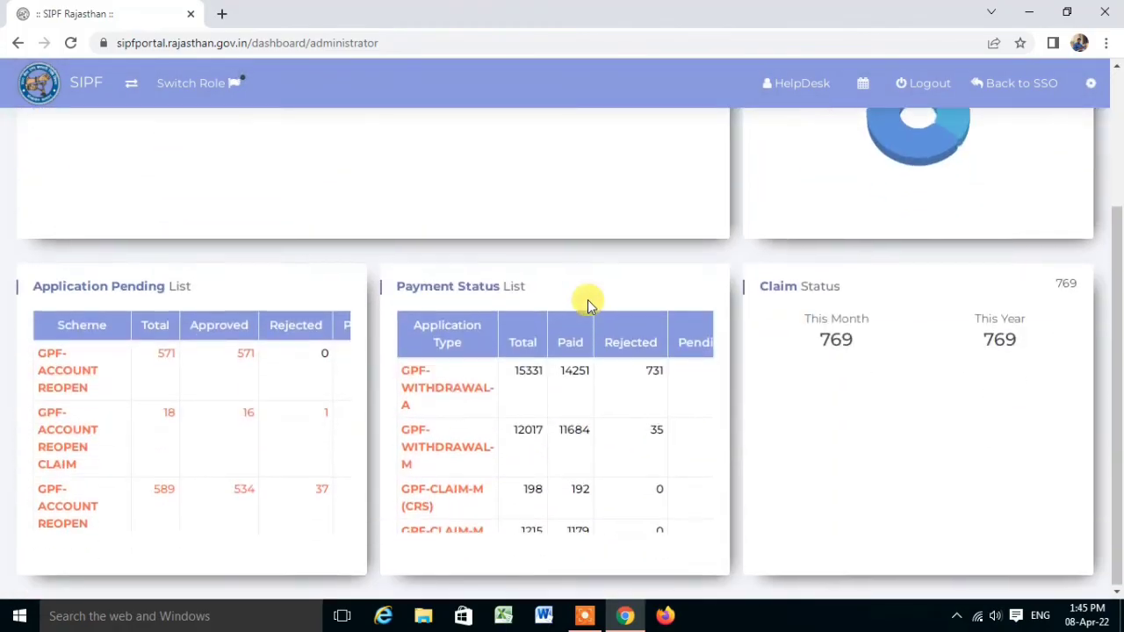
pyautogui.scroll(2, 585, 302)
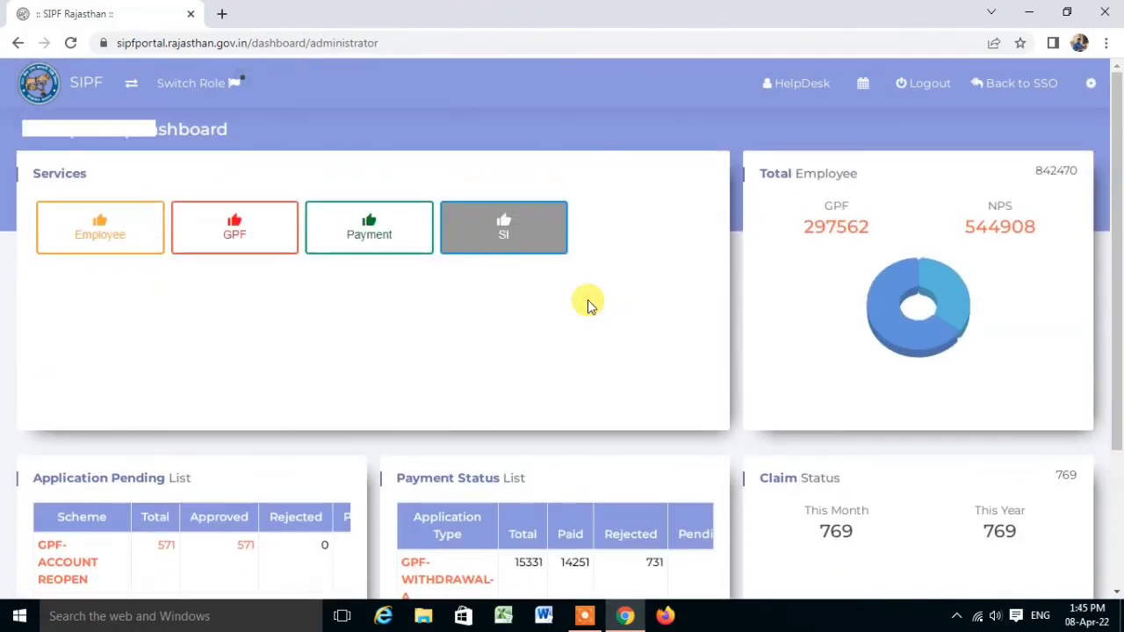